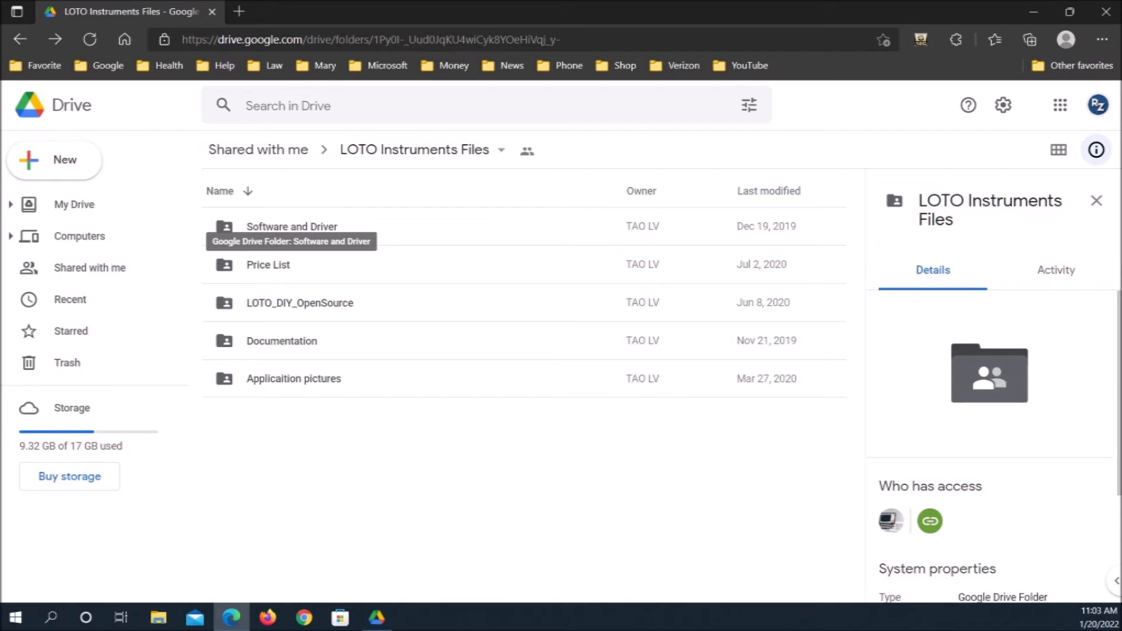
# Download the SIG852 V1.0.2 Arbitrary Wave Signal Generator for Windows.rar archive from the SIG852 folder inside Software and Driver
pyautogui.doubleClick(257, 228)
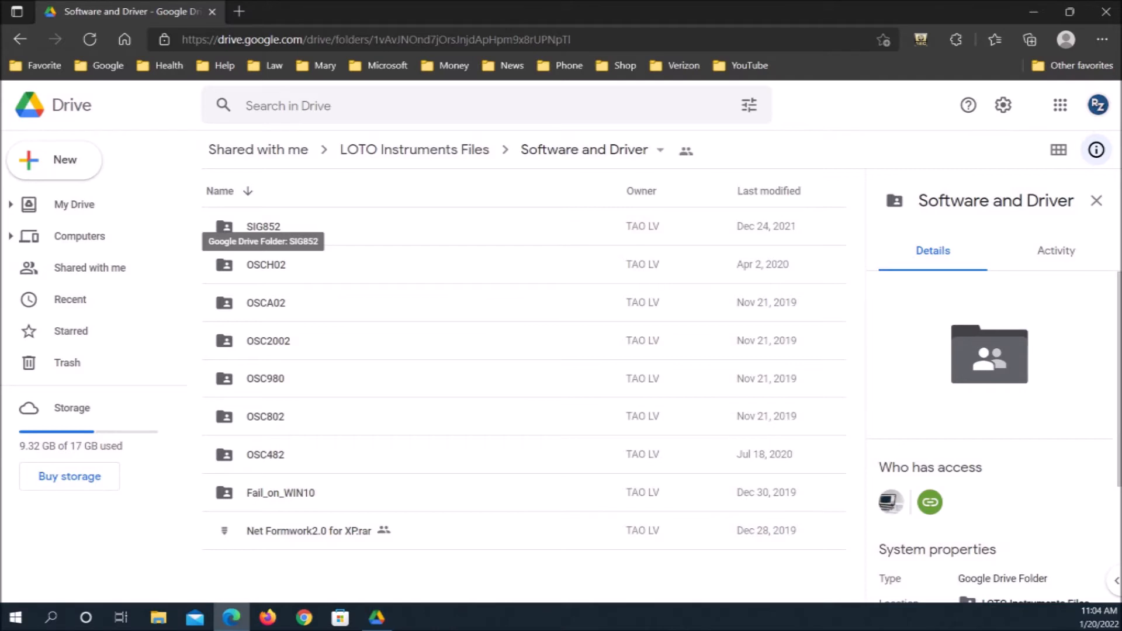
pyautogui.doubleClick(263, 227)
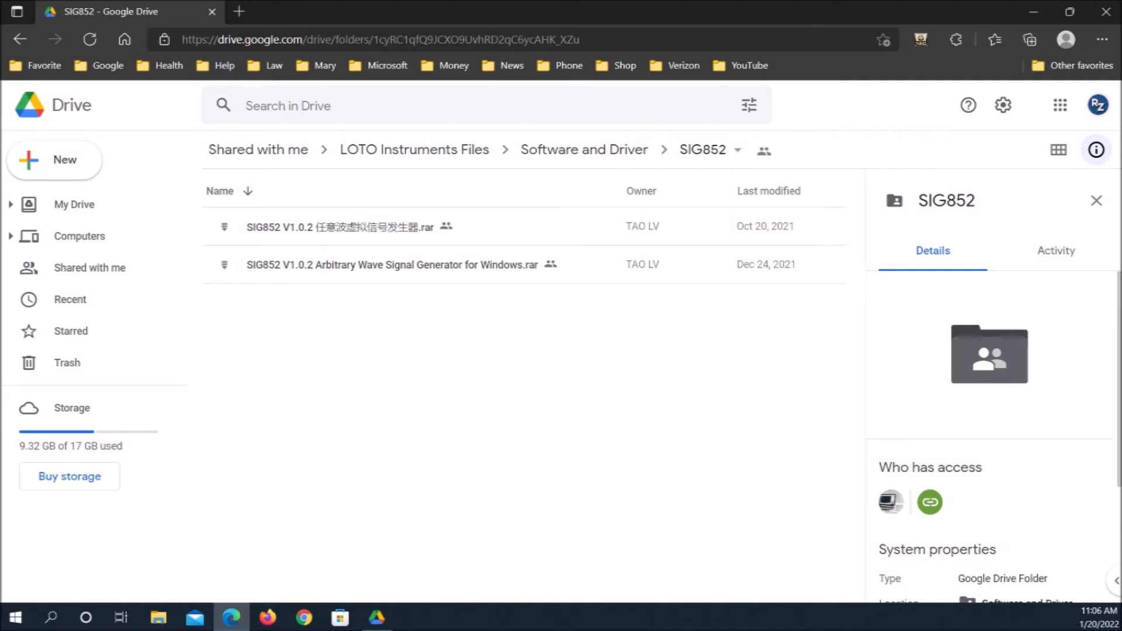
pyautogui.click(391, 264)
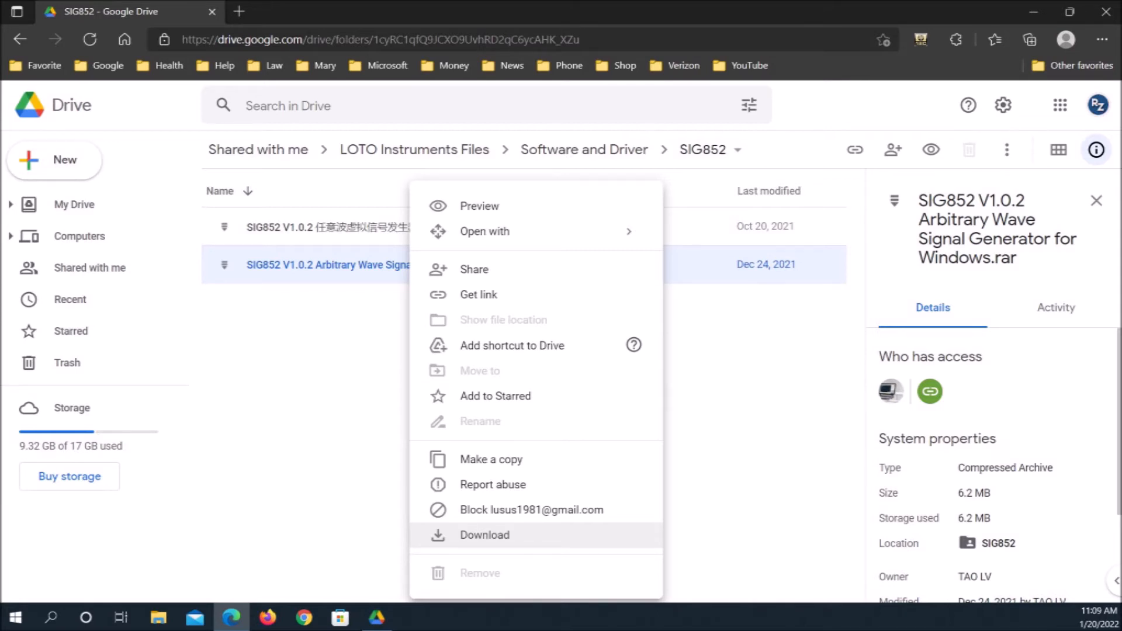
pyautogui.click(484, 535)
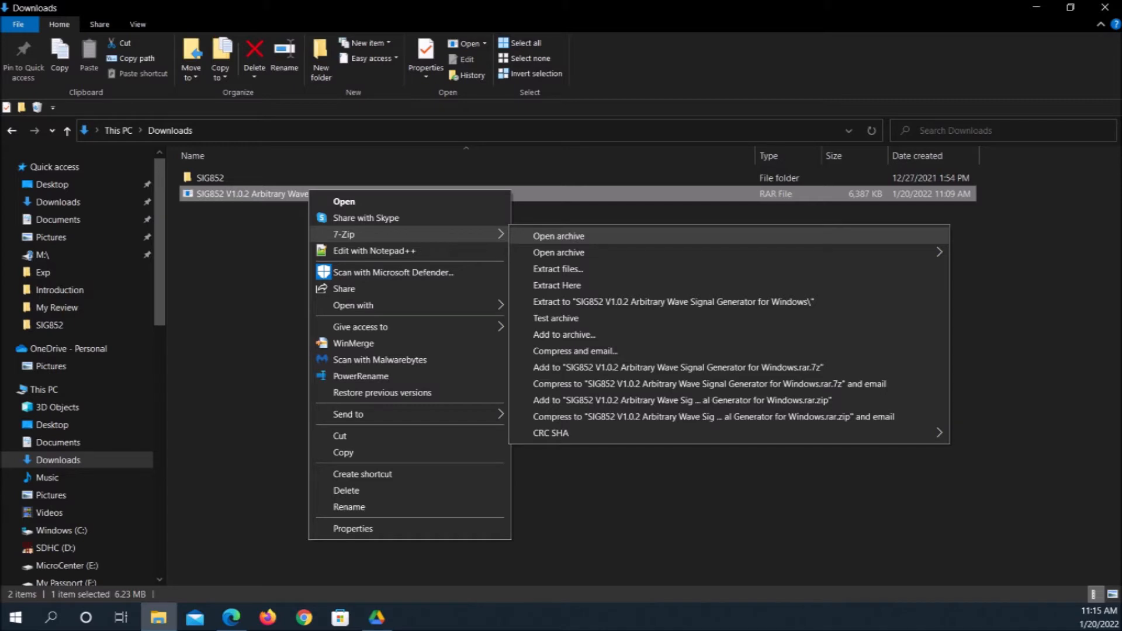
# Extract the downloaded SIG852 archive into its own subfolder in Downloads using 7-Zip
pyautogui.click(558, 269)
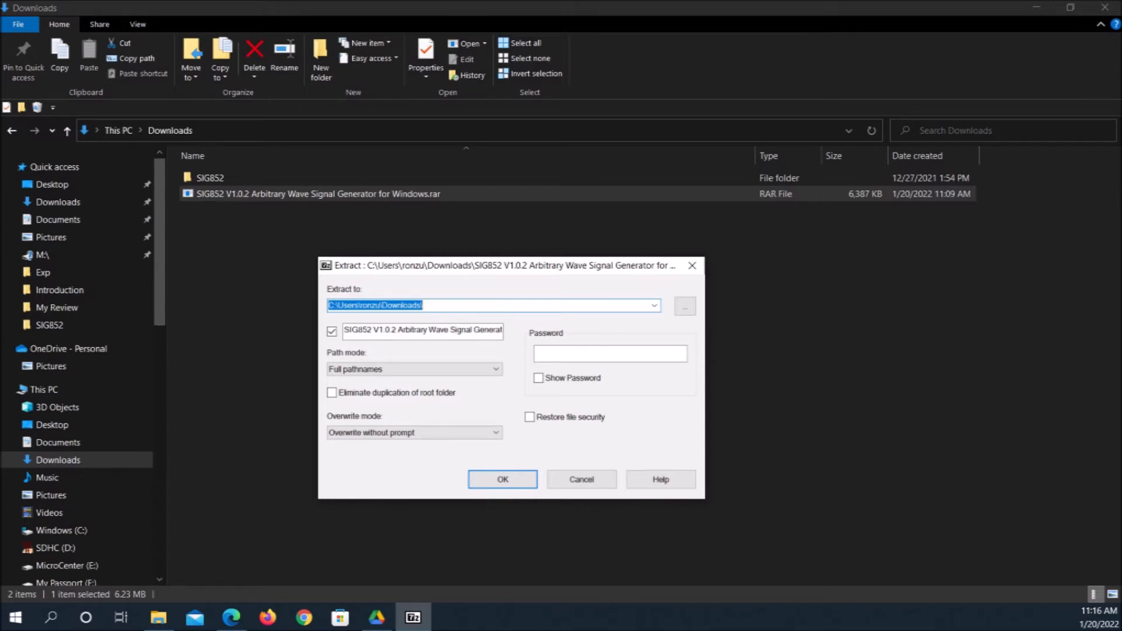
pyautogui.press('Return')
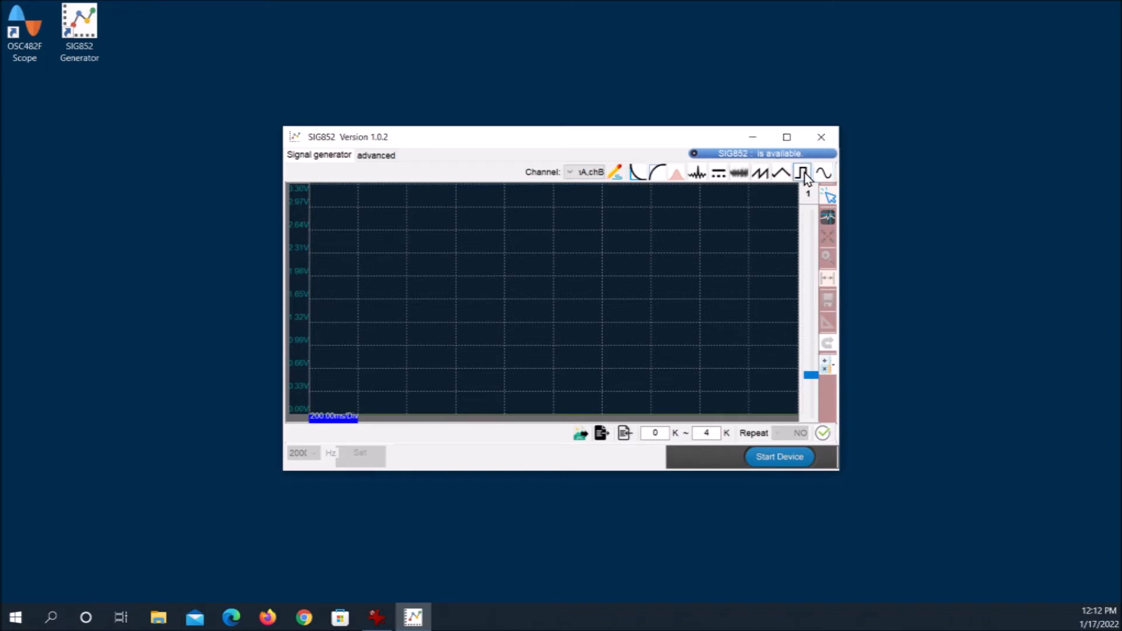
# Generate a square wave with 10 waveforms in the SIG852 generator and assign it to chA
pyautogui.click(804, 173)
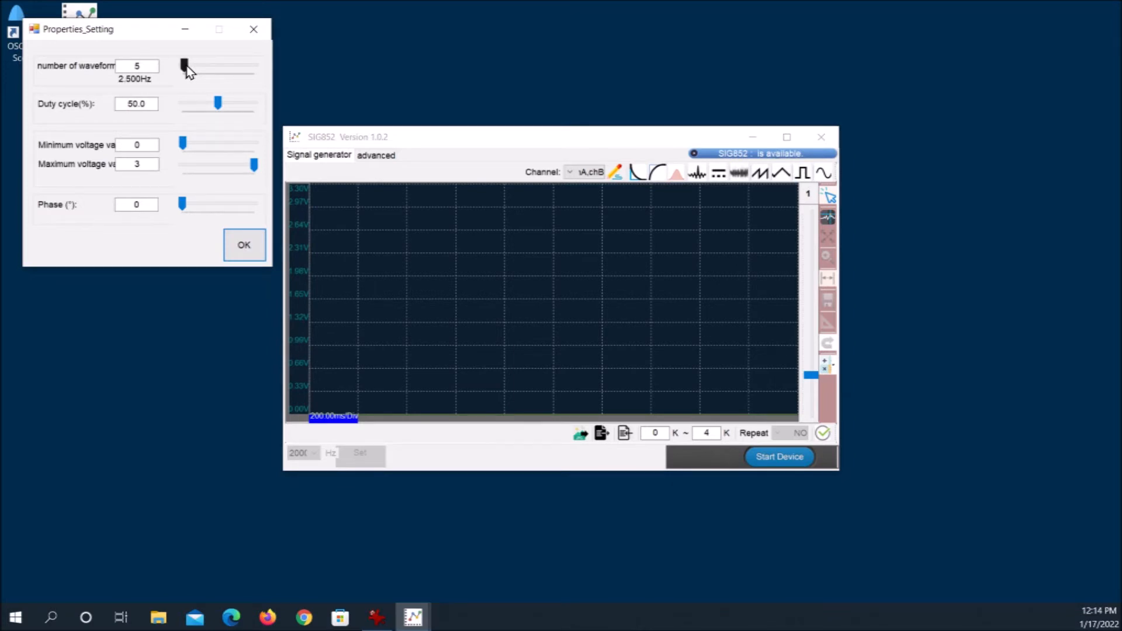
pyautogui.click(187, 67)
pyautogui.click(245, 246)
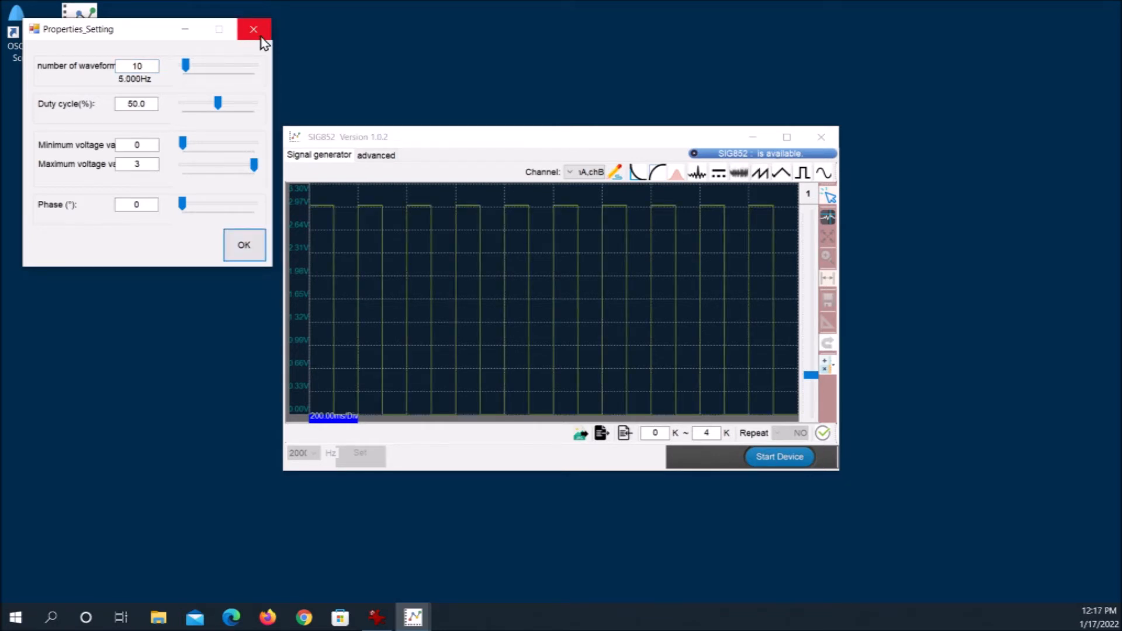
pyautogui.click(257, 32)
pyautogui.click(584, 172)
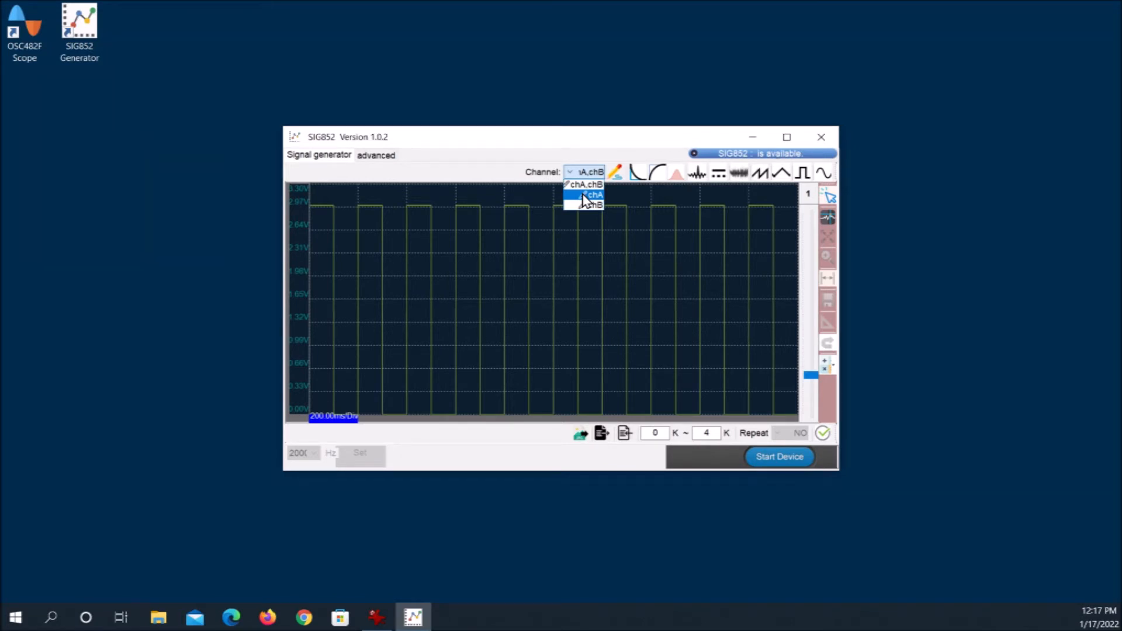
pyautogui.click(584, 196)
# Switch the editing channel to chB and generate a sine wave with 5 waveforms
pyautogui.click(584, 171)
pyautogui.click(576, 206)
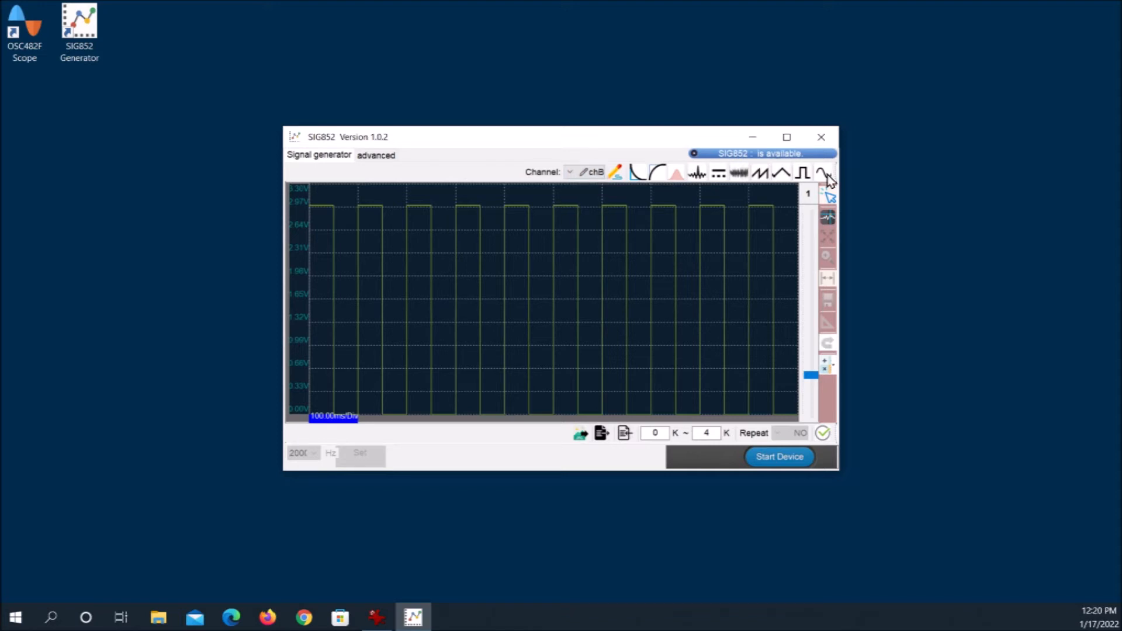
pyautogui.click(825, 174)
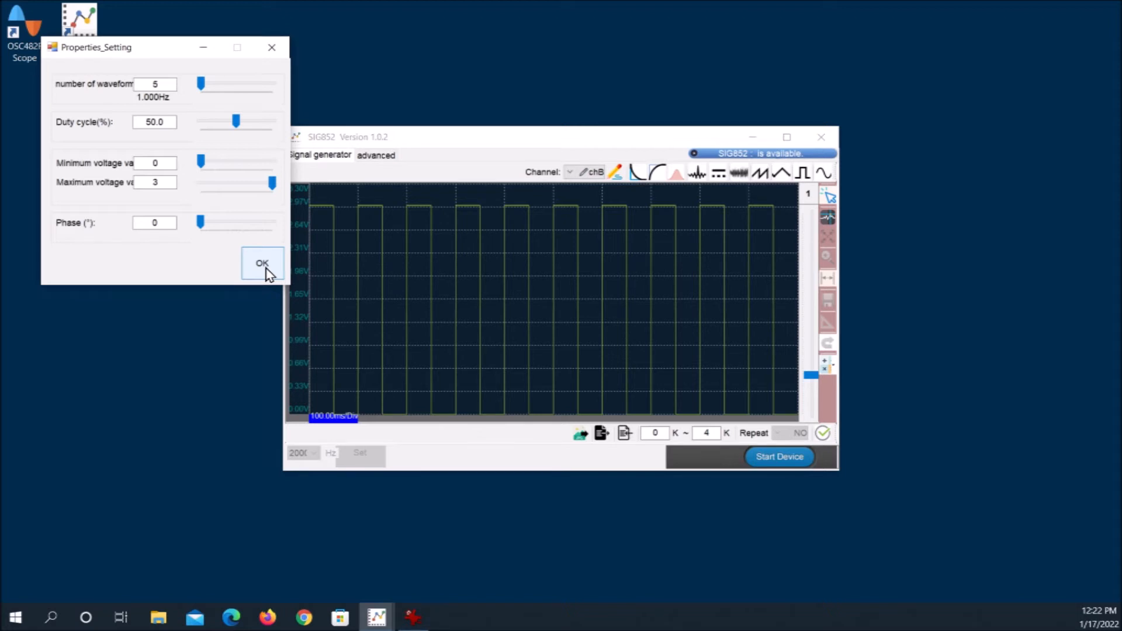
pyautogui.click(266, 270)
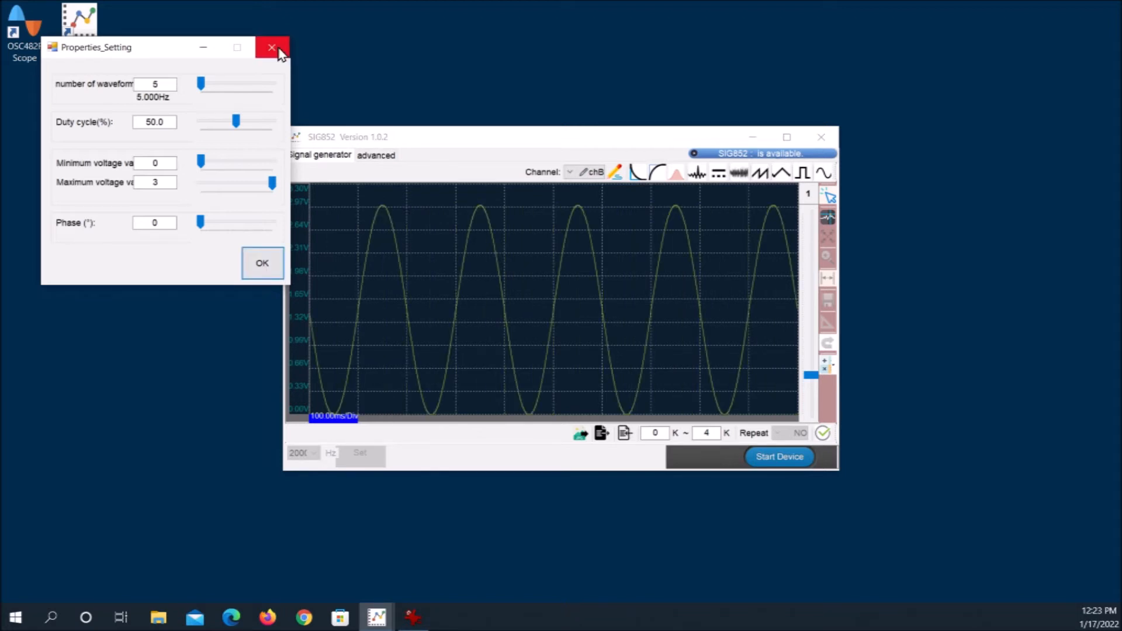
pyautogui.click(278, 52)
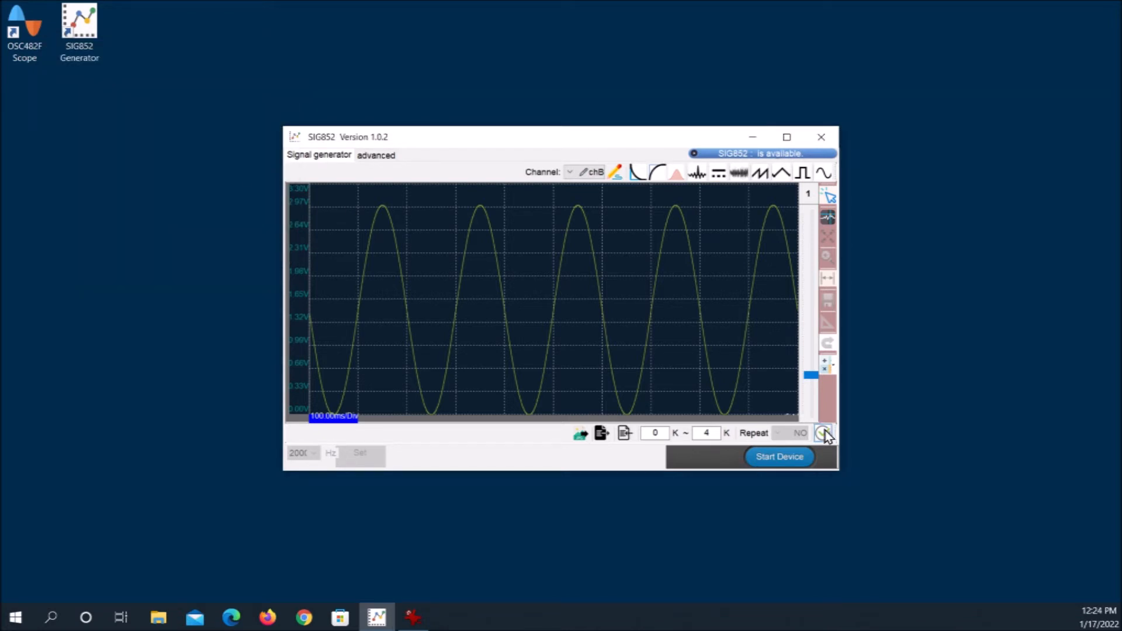
# Start the generator device from the advanced view, download the square and sine waveforms to it, and loop the output
pyautogui.click(377, 156)
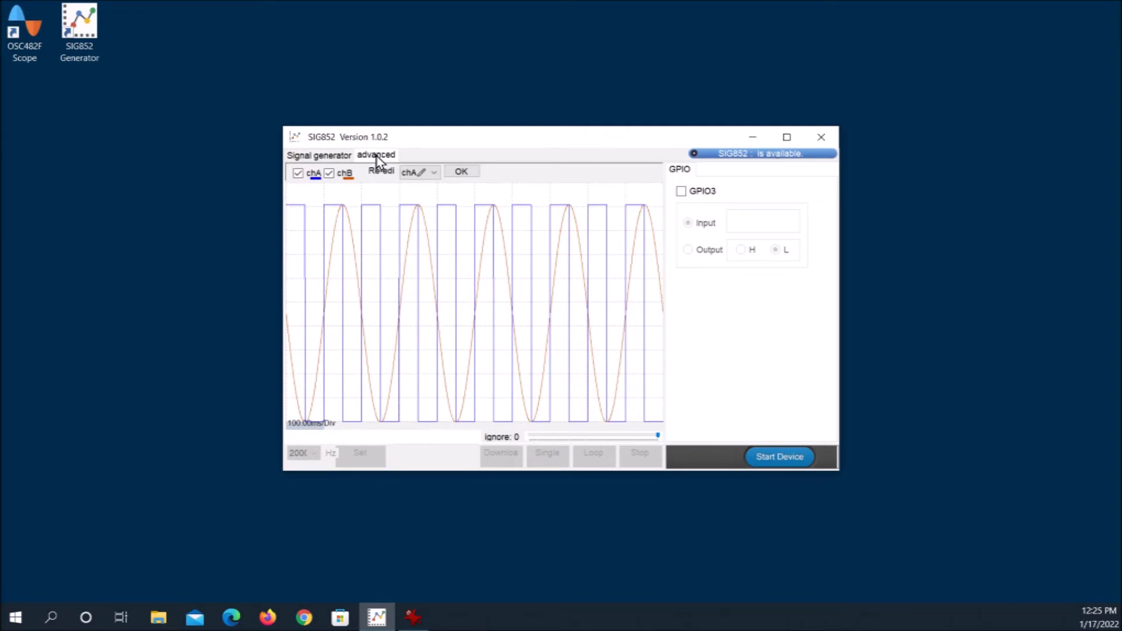
pyautogui.click(778, 460)
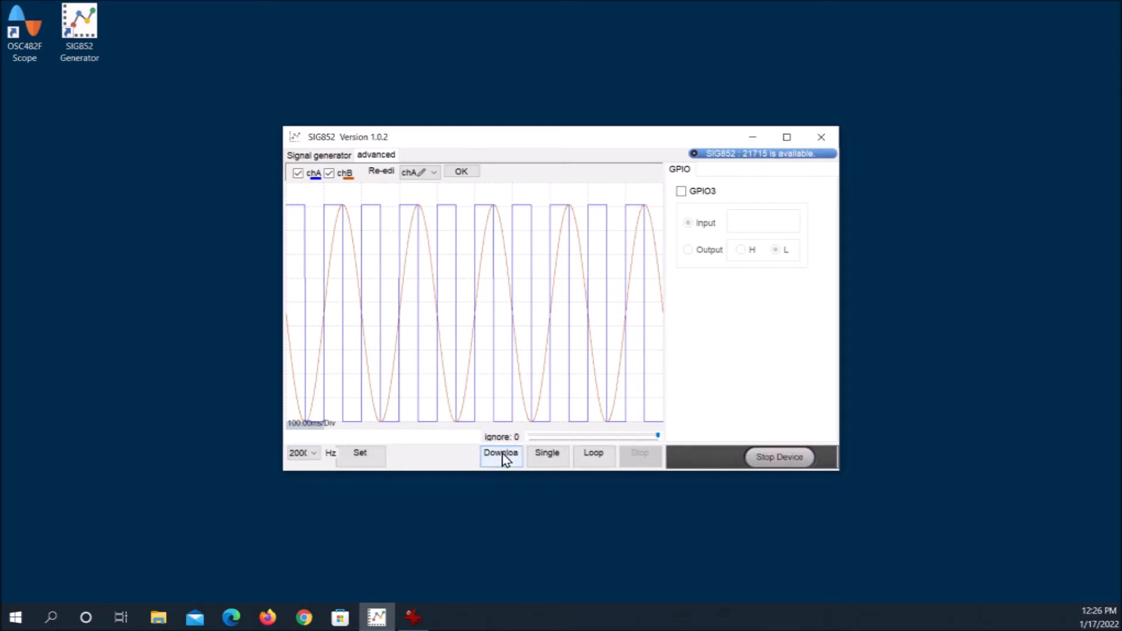
pyautogui.click(504, 458)
pyautogui.click(597, 462)
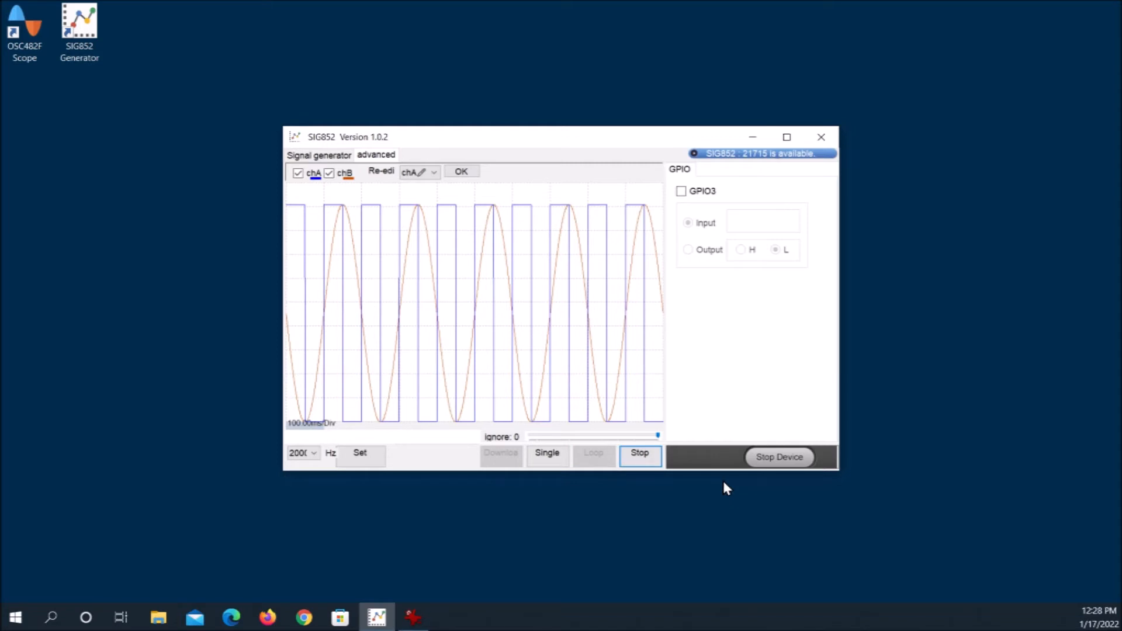
# Open the OSC482F Scope, start its device to capture the chA square and chB sine signals, and stop it
pyautogui.doubleClick(26, 68)
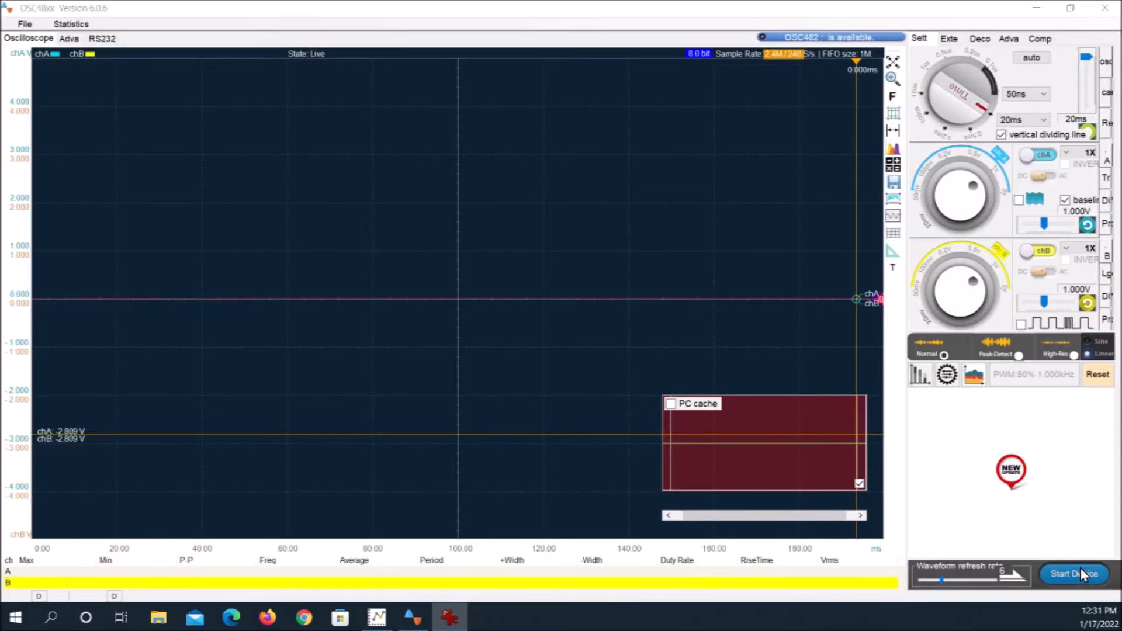
pyautogui.click(1081, 572)
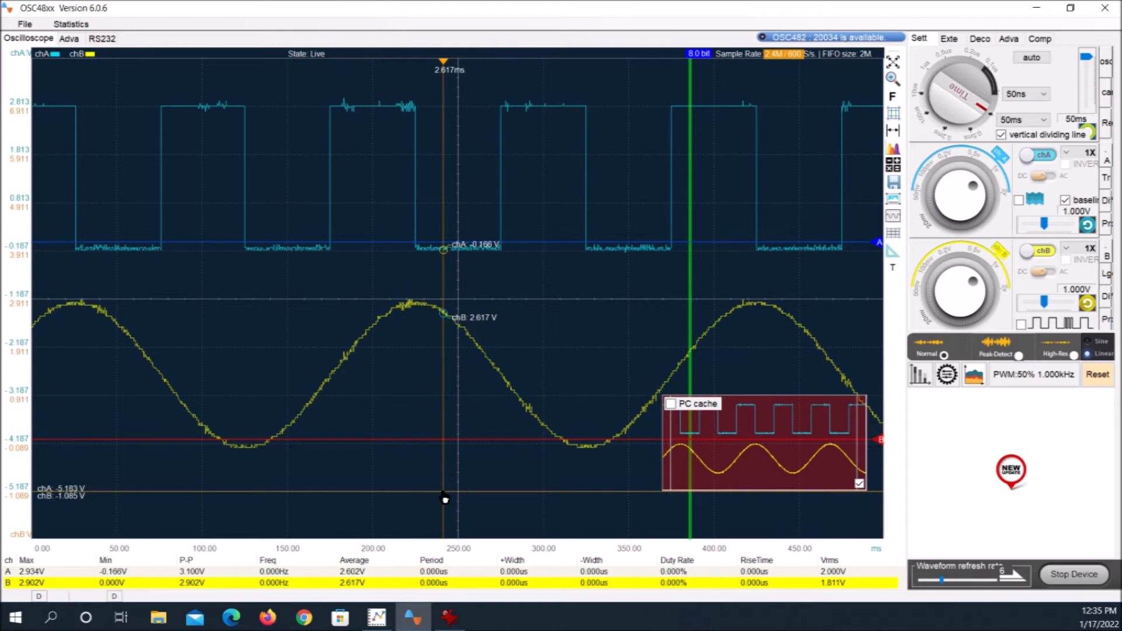
pyautogui.click(1073, 573)
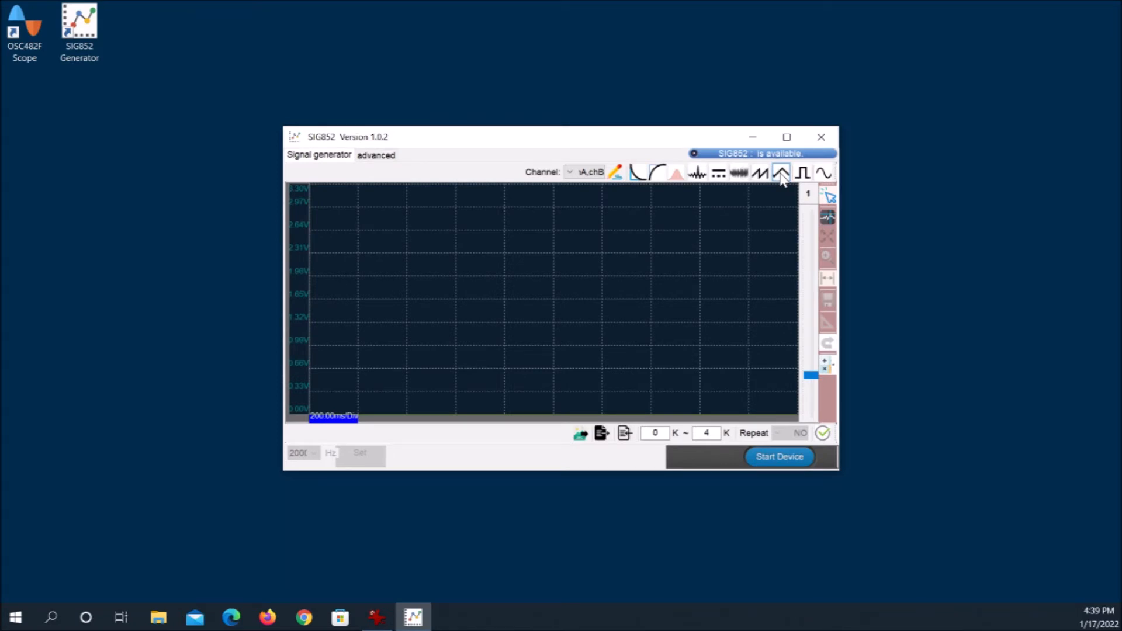
# Generate a triangle wave with 20 waveforms for chA in the SIG852 generator
pyautogui.click(782, 174)
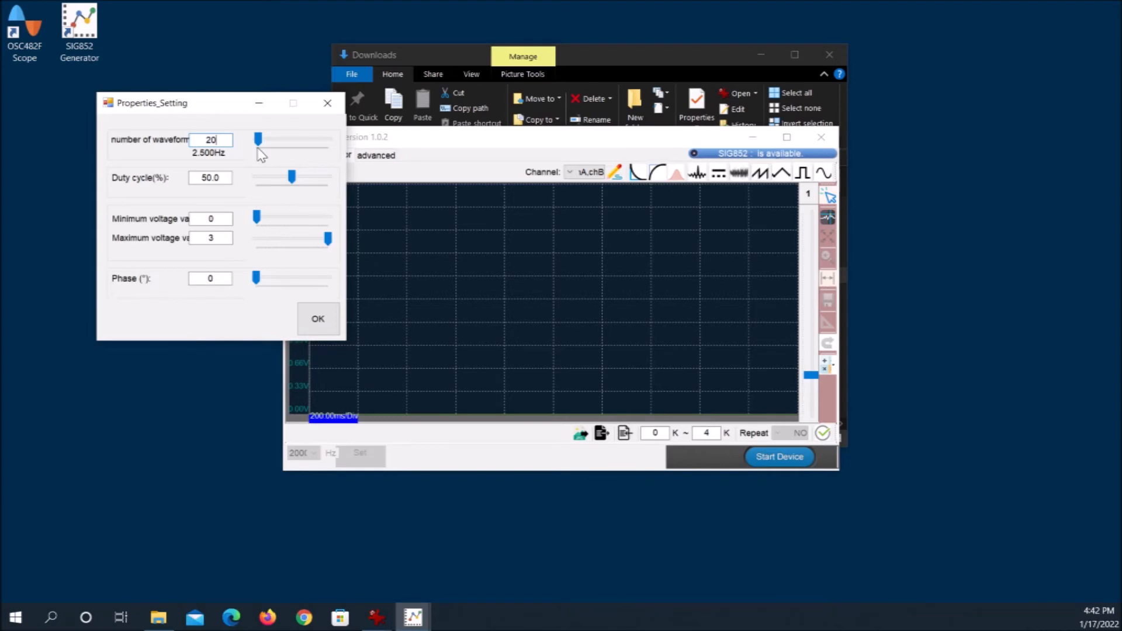
pyautogui.click(319, 331)
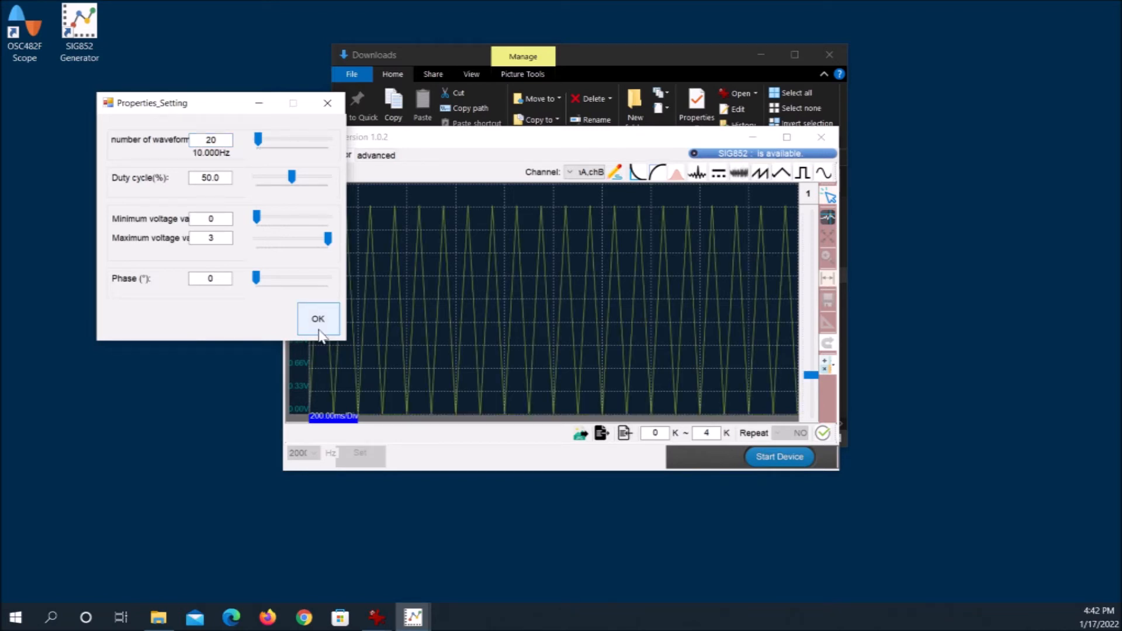
pyautogui.click(329, 104)
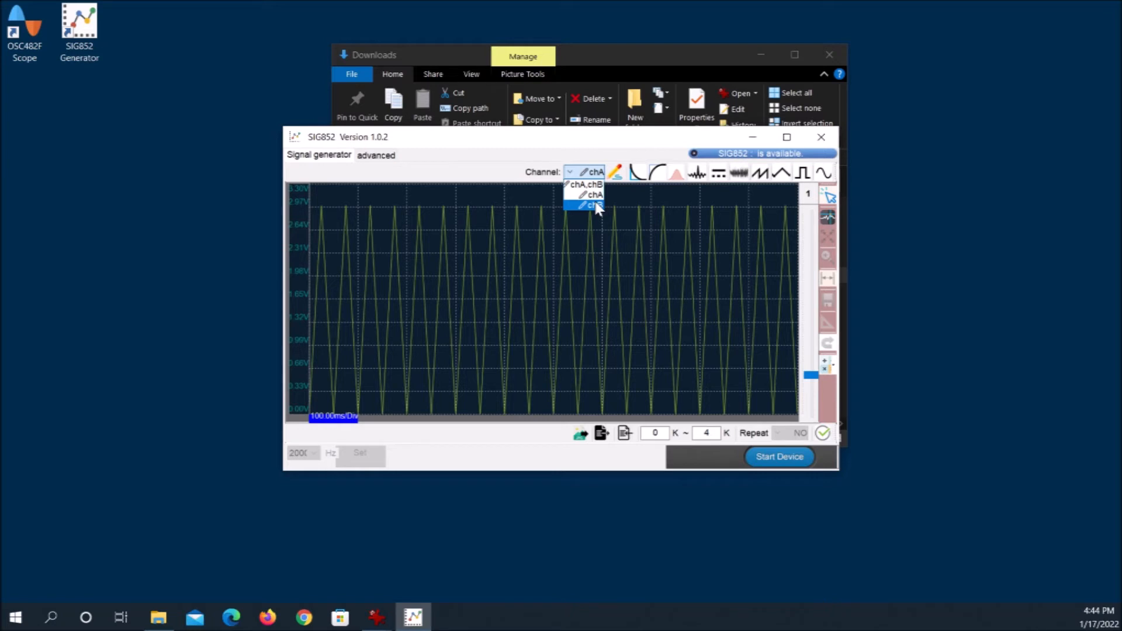
# Switch the editing channel to chB and generate a sawtooth wave with 5 waveforms
pyautogui.click(596, 206)
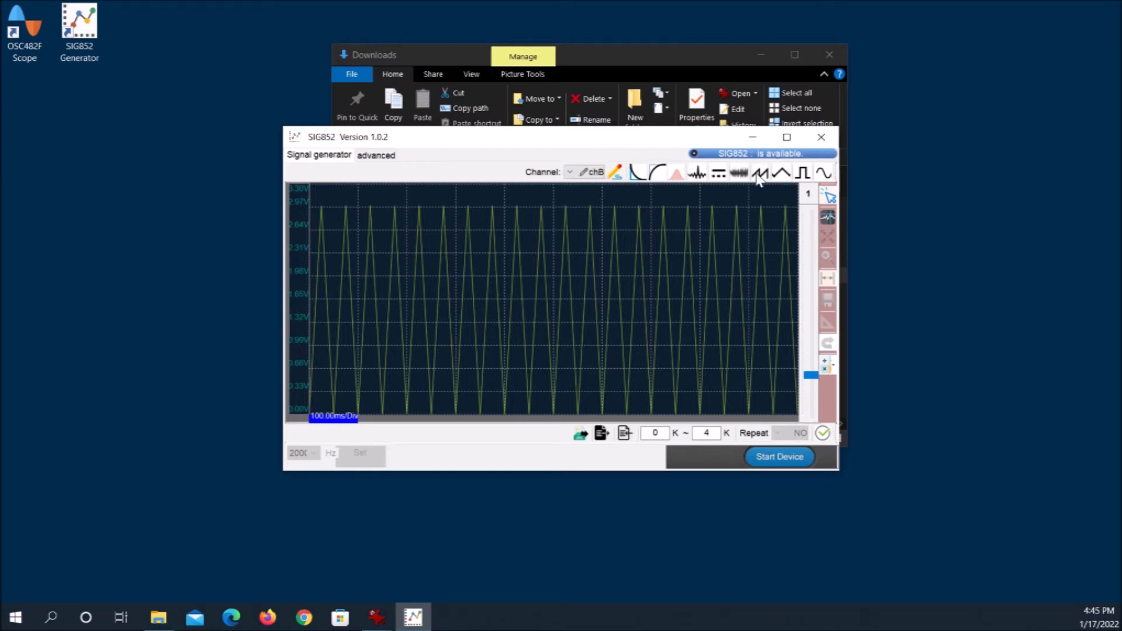
pyautogui.click(759, 176)
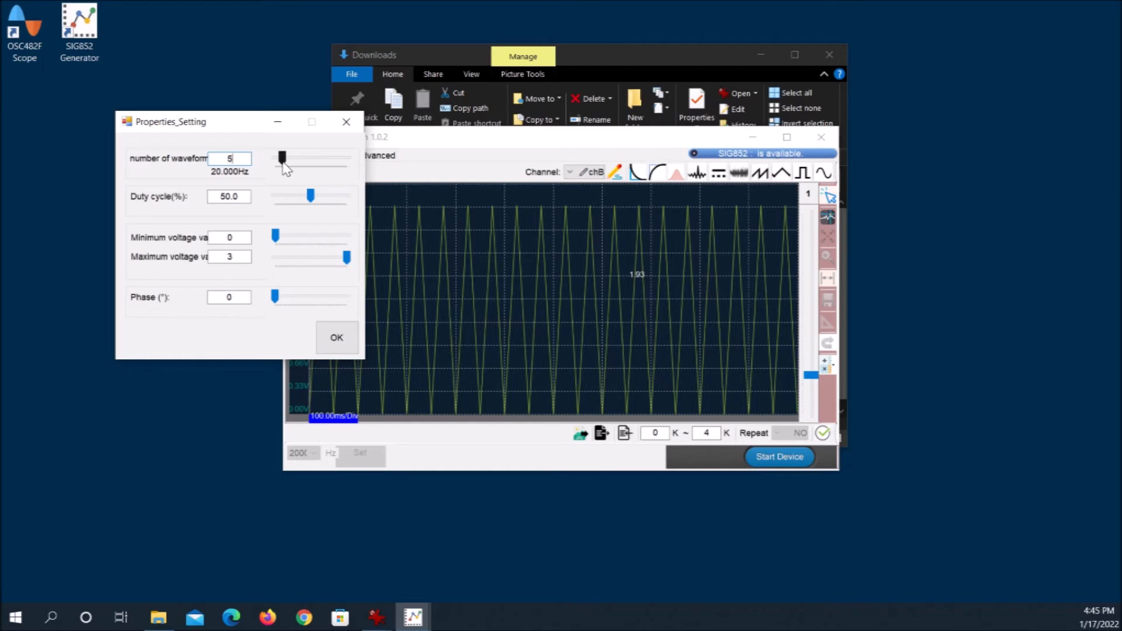
pyautogui.click(337, 341)
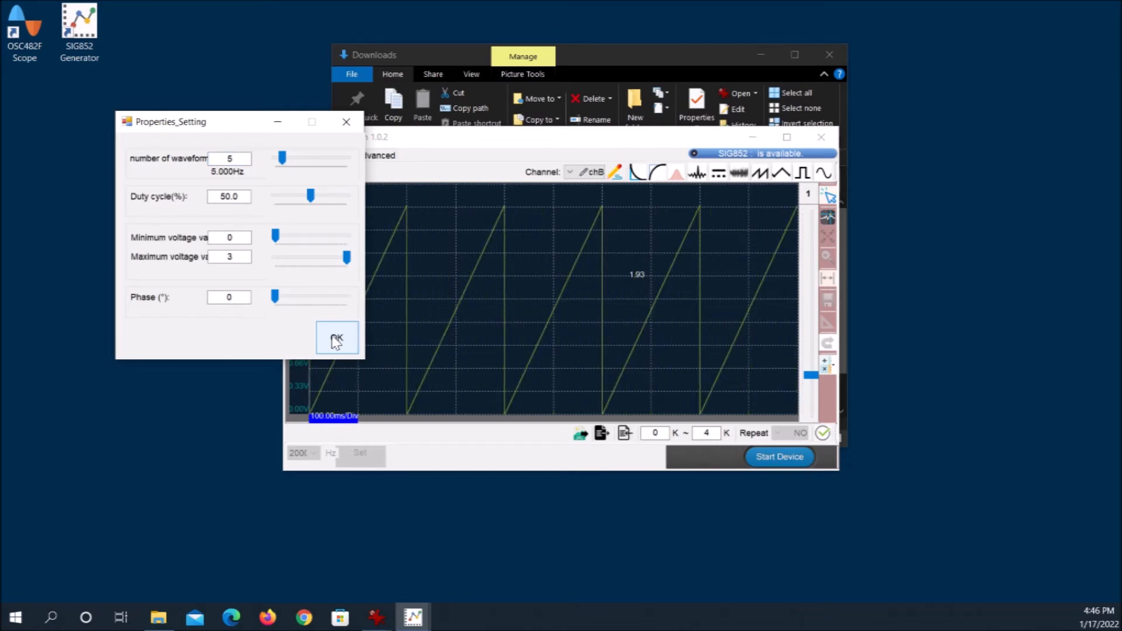
pyautogui.click(348, 123)
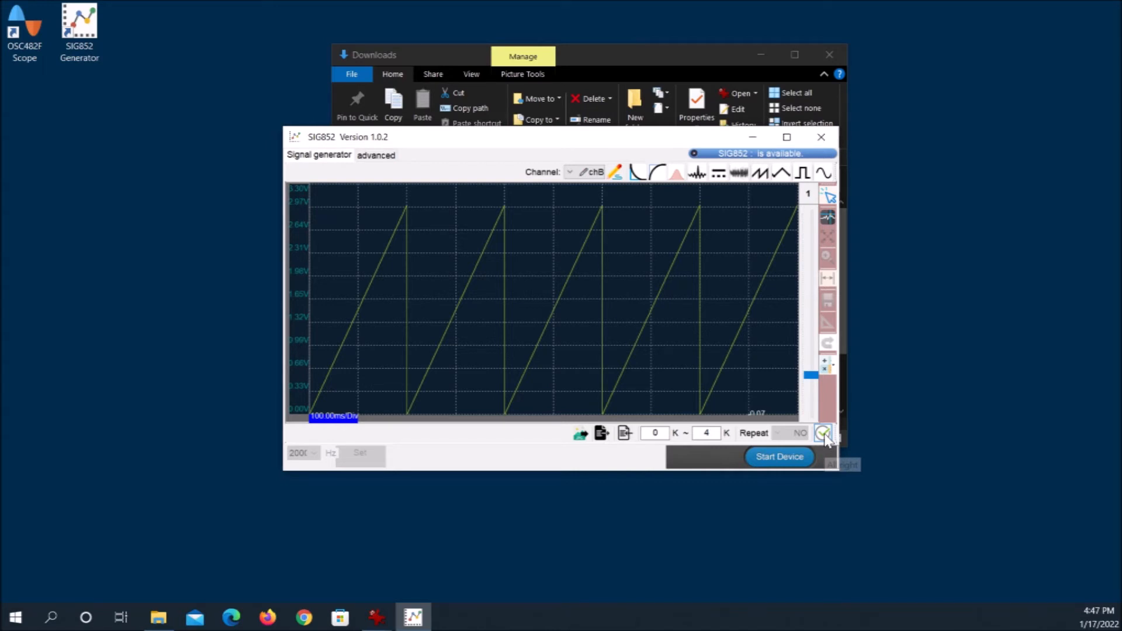
# Start the generator device in the advanced view, download the triangle and sawtooth waveforms to it, and loop the output
pyautogui.click(376, 155)
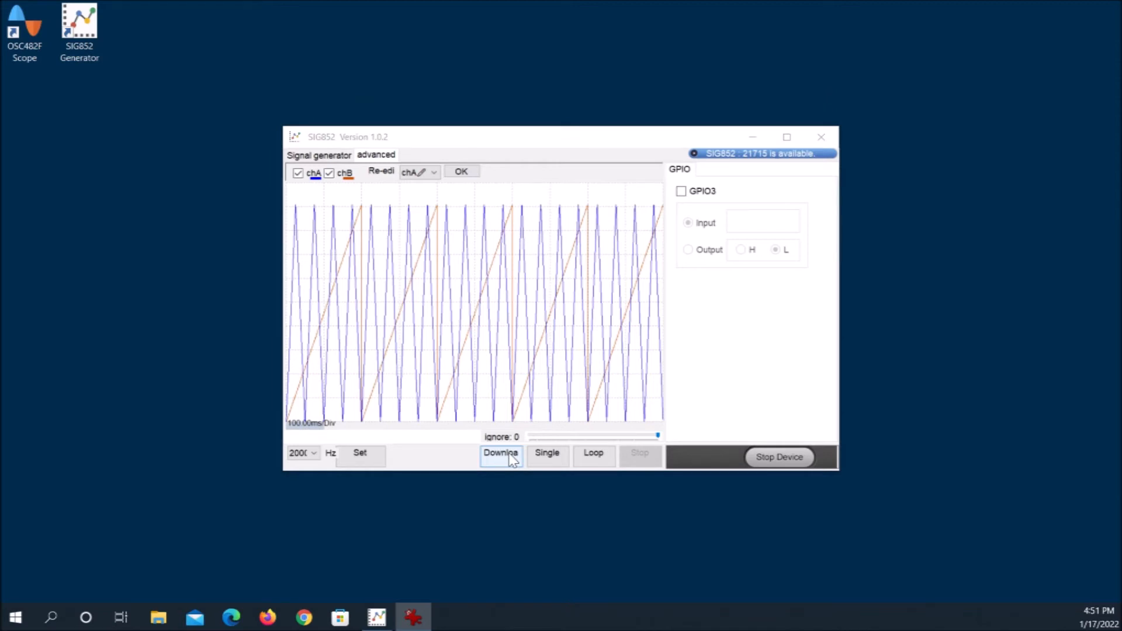
pyautogui.click(508, 454)
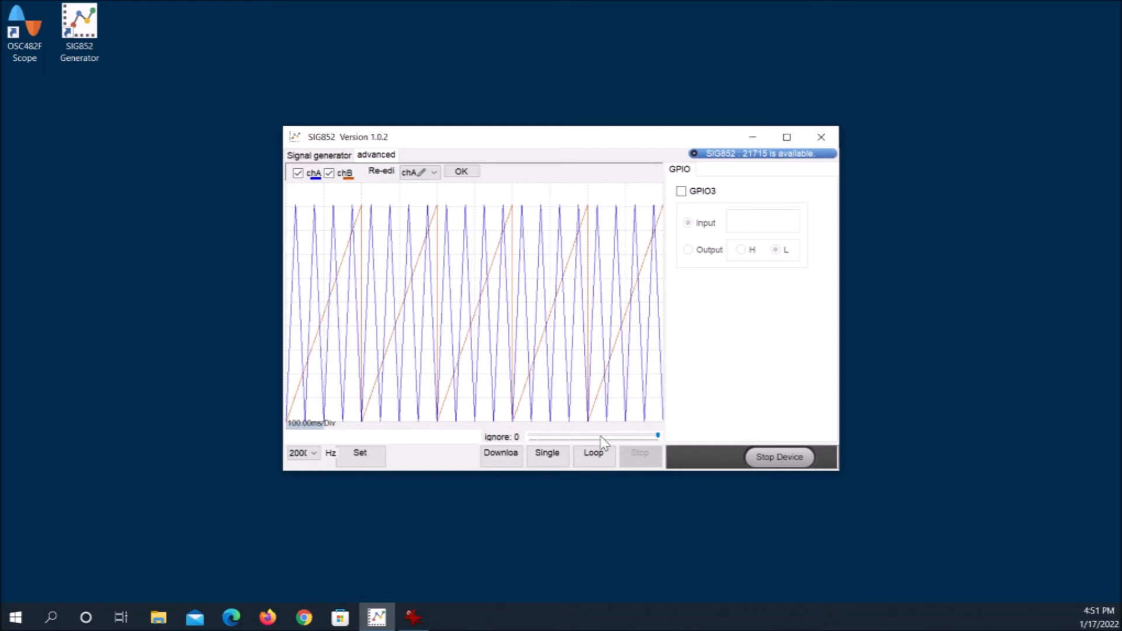
pyautogui.click(602, 452)
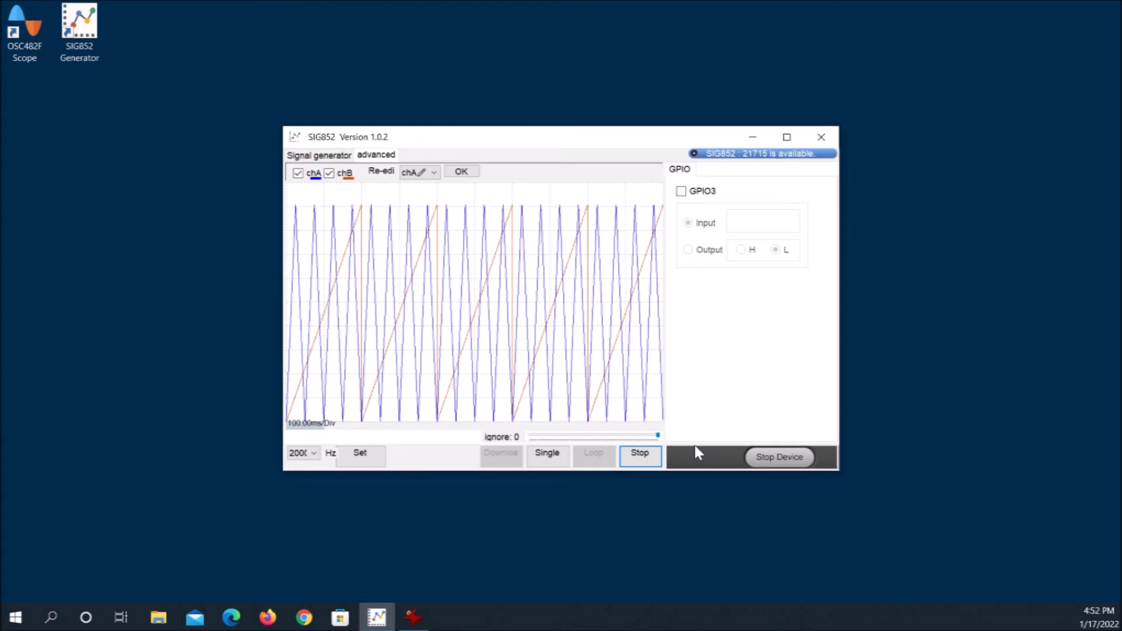
# Open the OSC482F Scope and start its device to capture the triangle and sawtooth signals
pyautogui.click(31, 58)
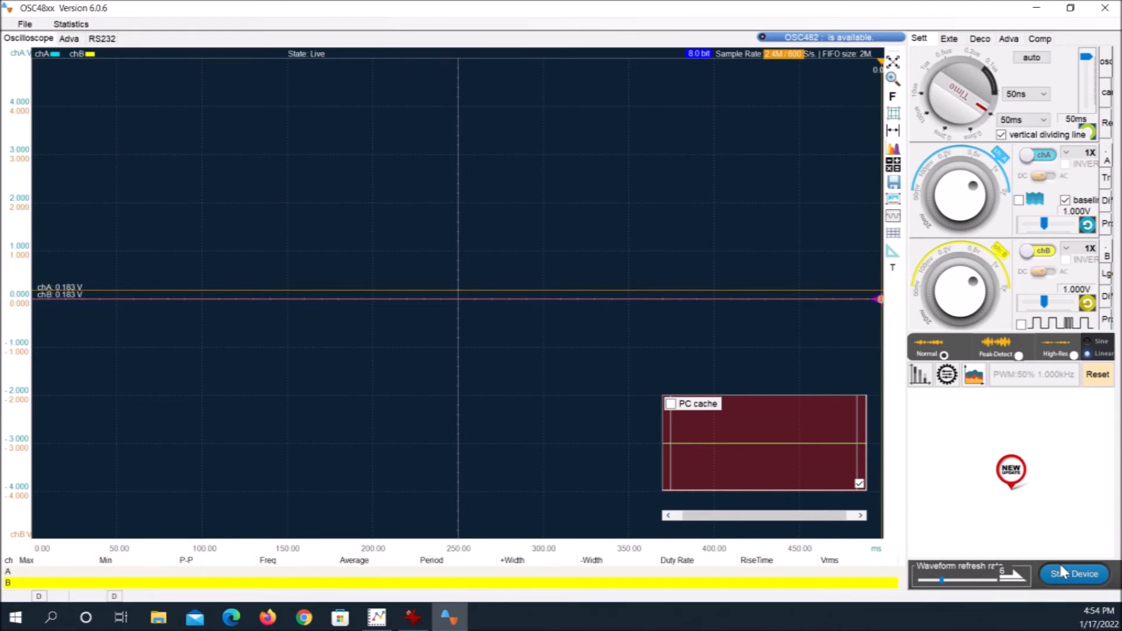
pyautogui.click(1062, 572)
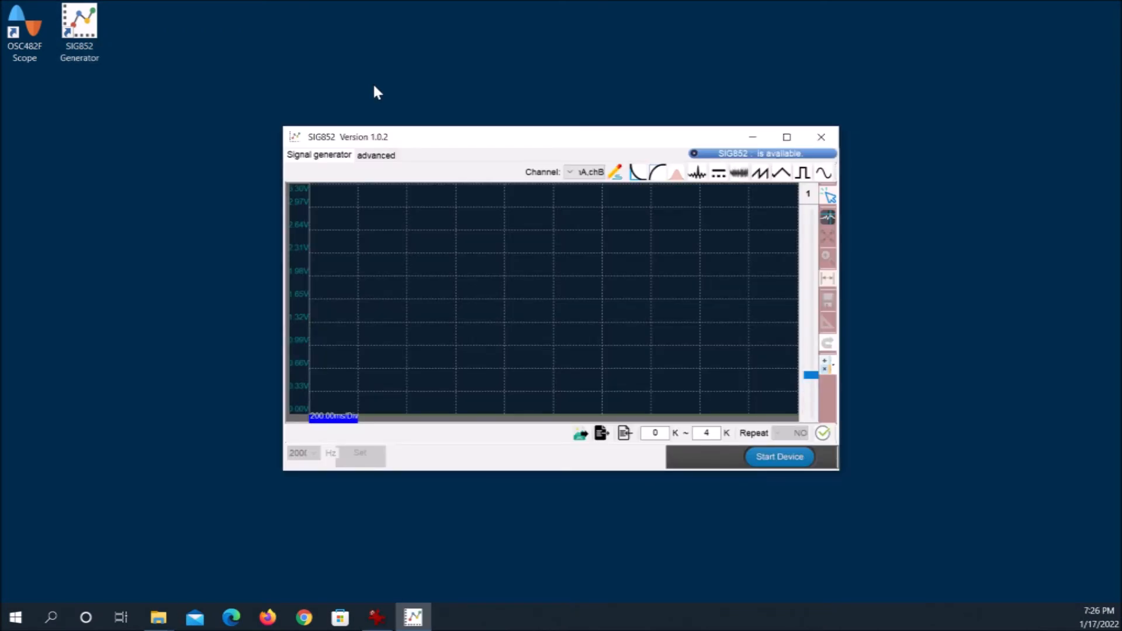
# Generate a sinc pulse in the SIG852 generator with the number of waveforms set to 10, and switch the editing channel to chB
pyautogui.click(697, 174)
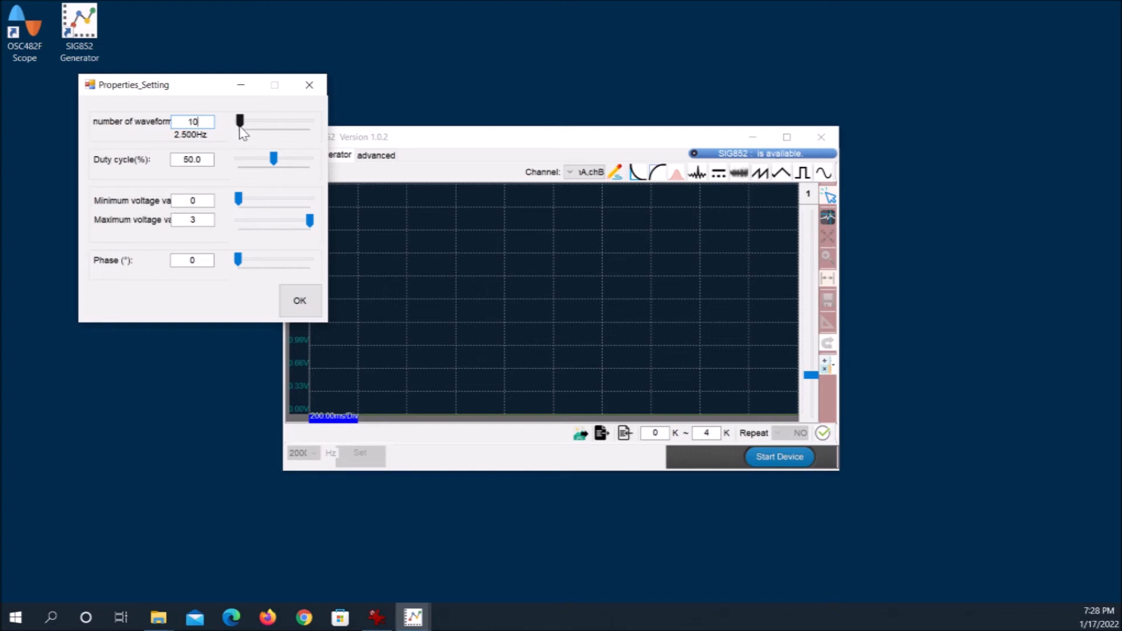
pyautogui.click(300, 304)
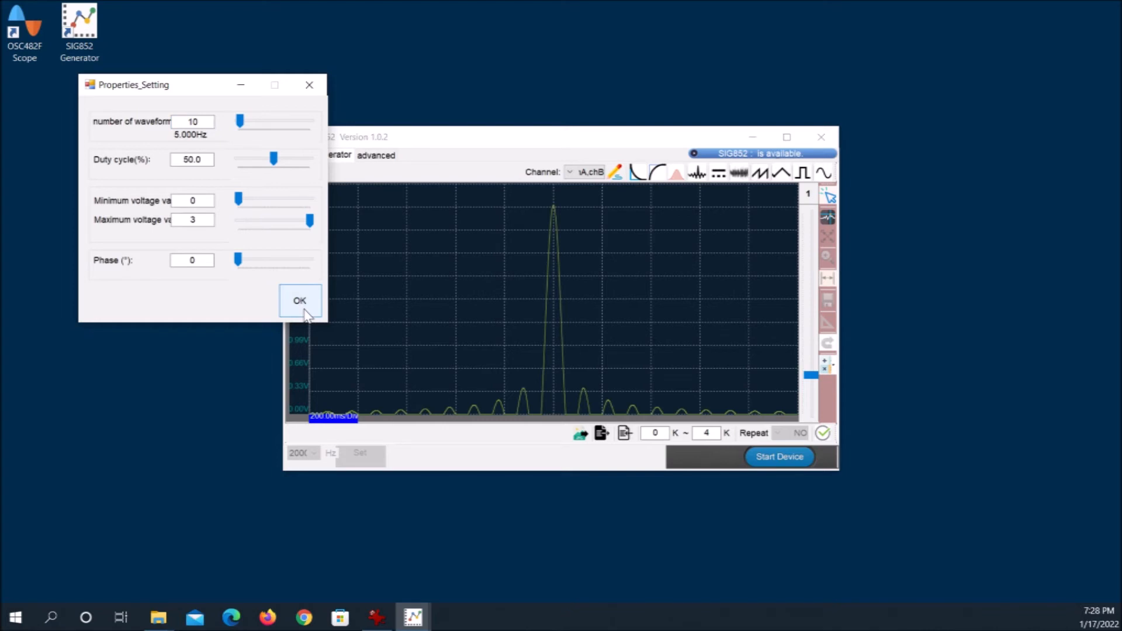
pyautogui.click(309, 86)
pyautogui.click(585, 172)
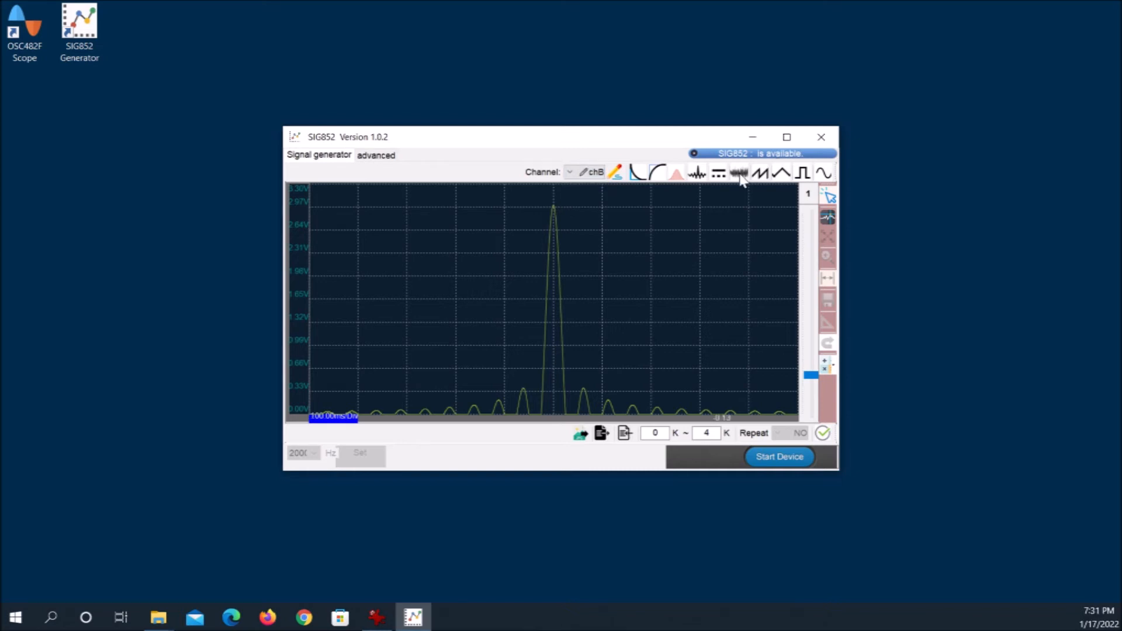
# Generate a noise waveform on chB with the number of waveforms set to 10
pyautogui.click(740, 177)
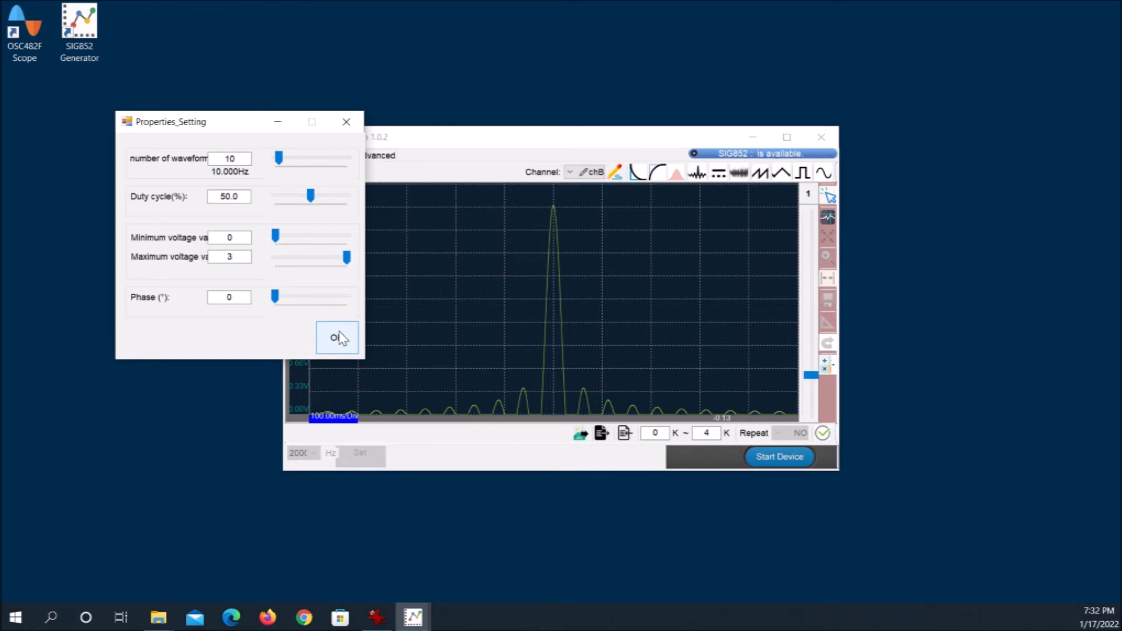
pyautogui.click(341, 337)
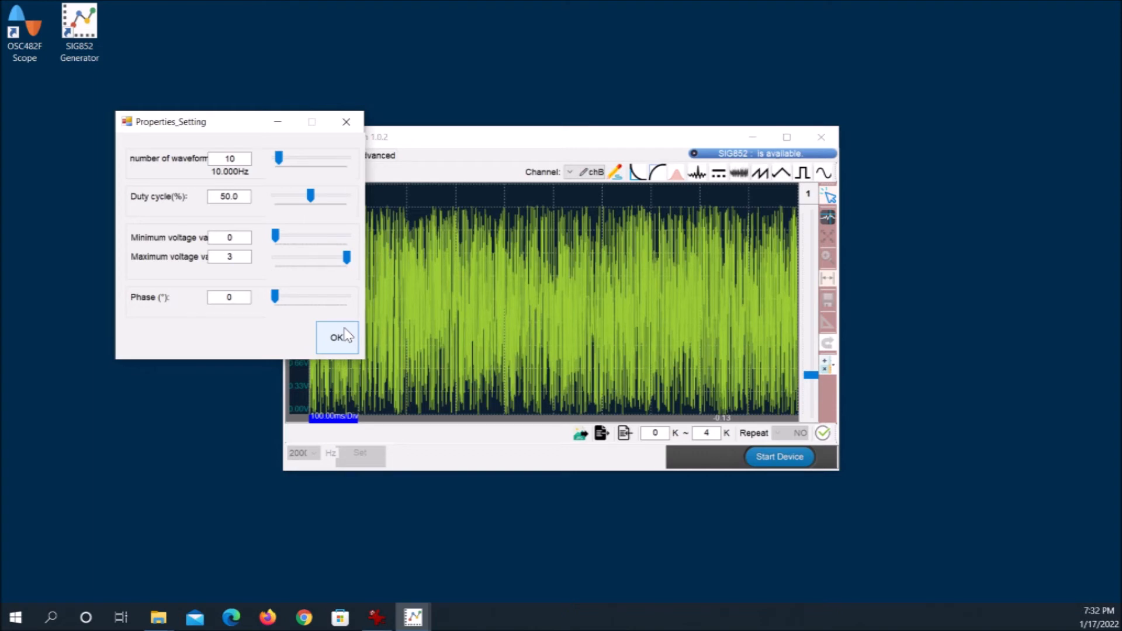
pyautogui.click(347, 123)
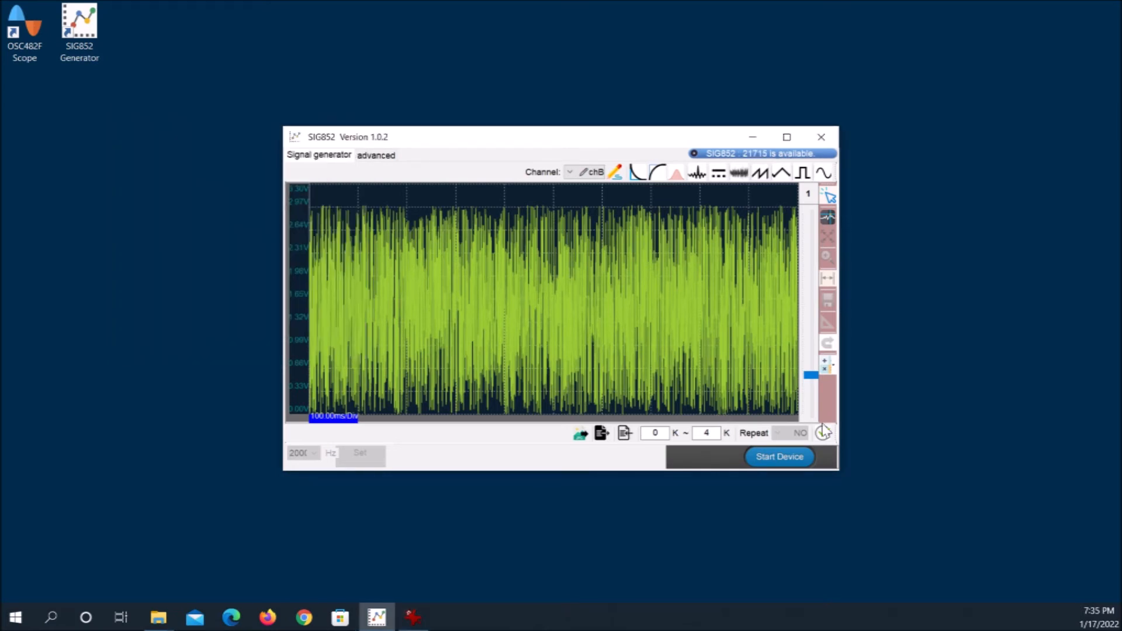
# Start the generator device in the advanced view, and start the OSC482F Scope device to capture the sinc and noise signals
pyautogui.click(376, 155)
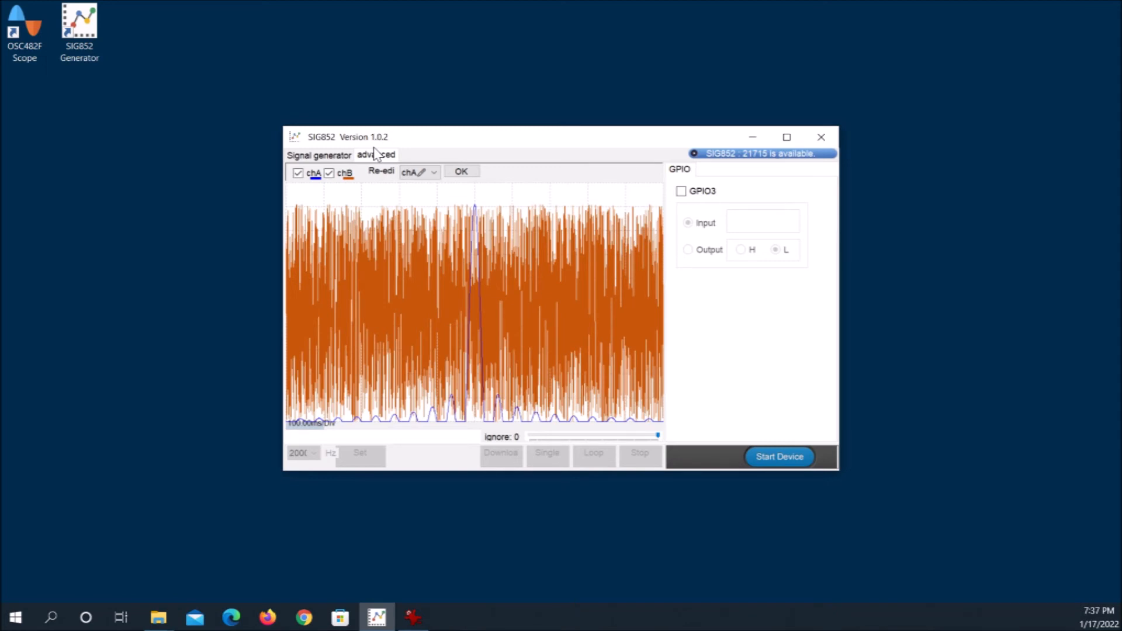
pyautogui.click(780, 456)
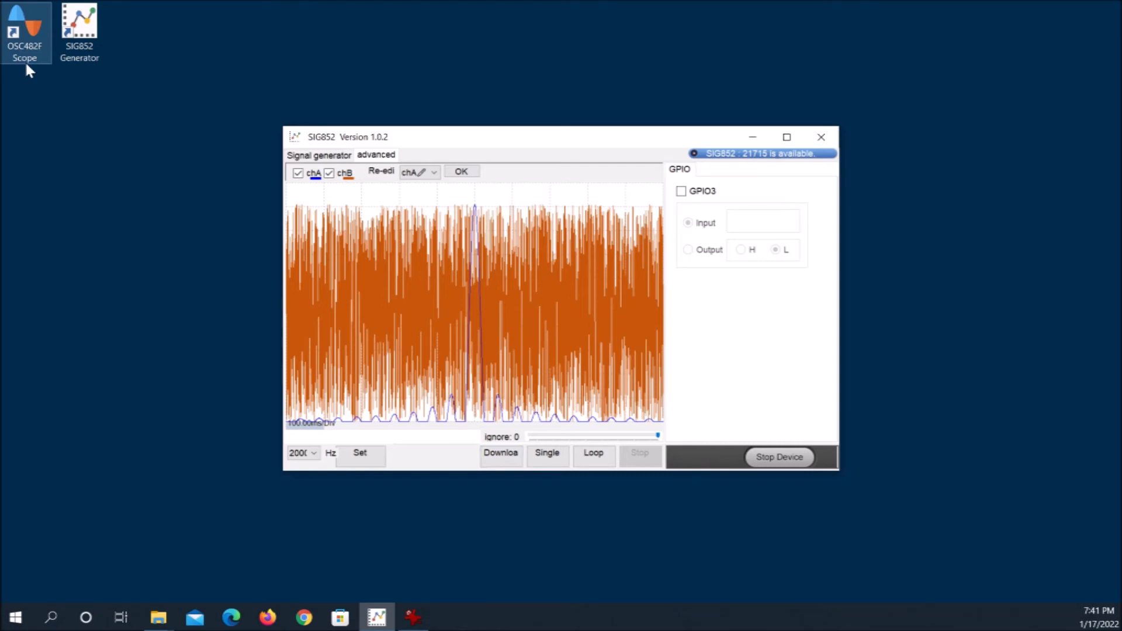
pyautogui.doubleClick(26, 64)
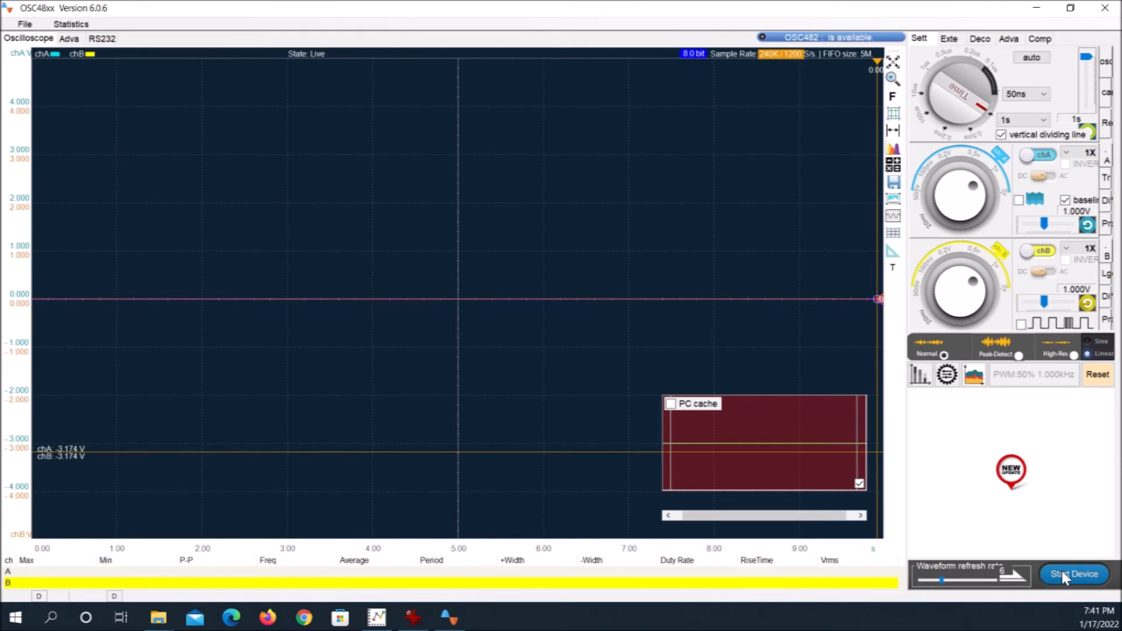
pyautogui.click(1061, 572)
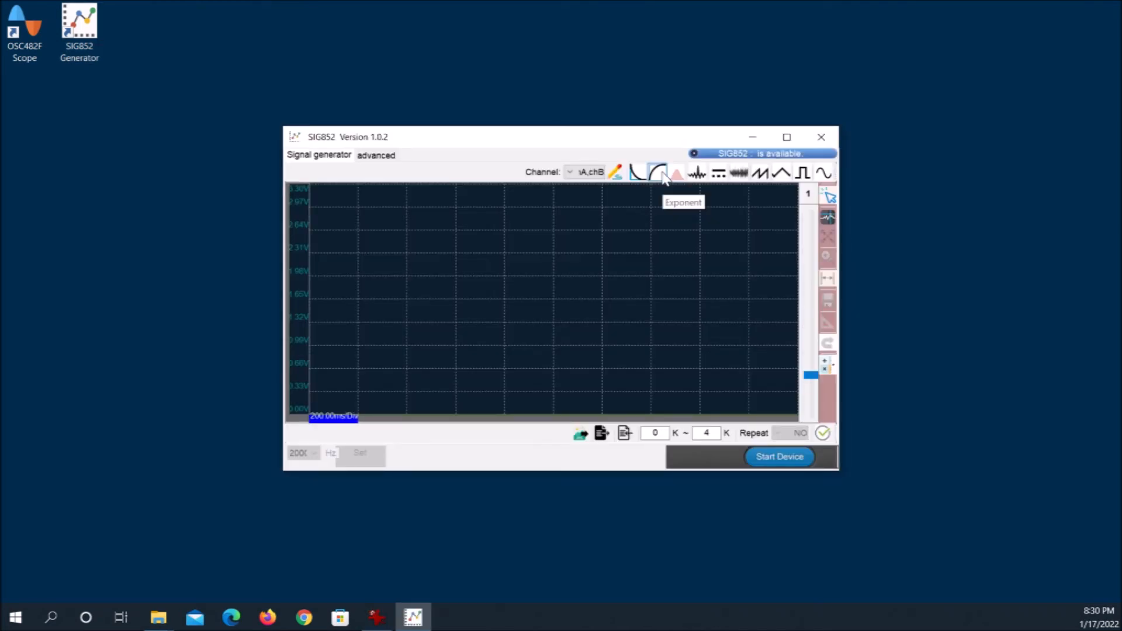
# Generate a rising exponential waveform in the SIG852 generator for both channels with the number of waveforms set to 15
pyautogui.click(664, 176)
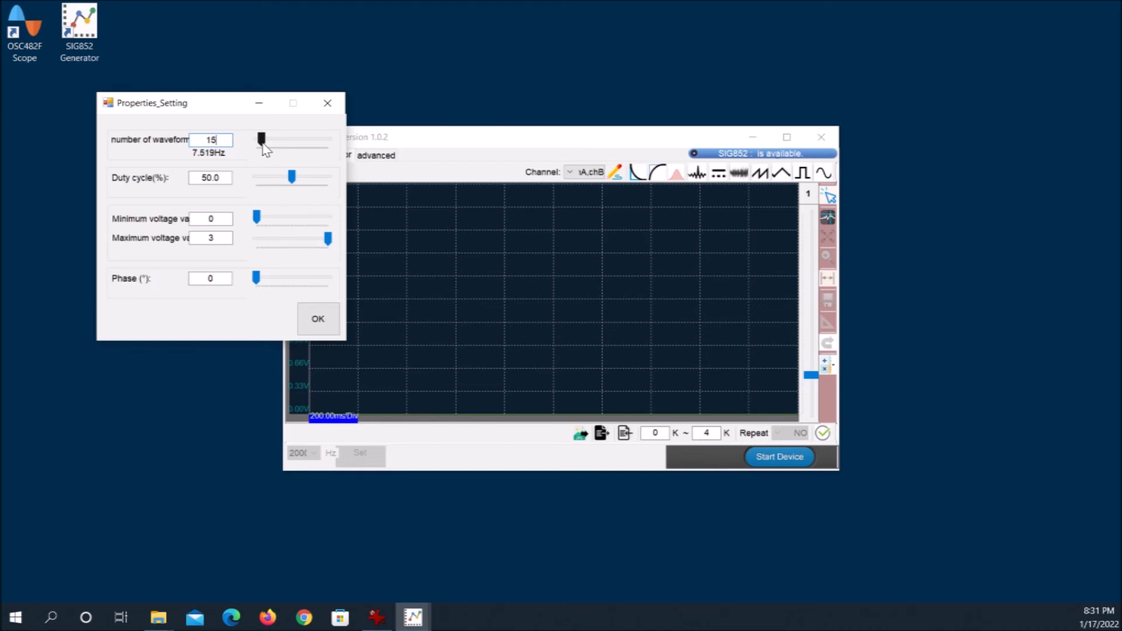
pyautogui.click(321, 322)
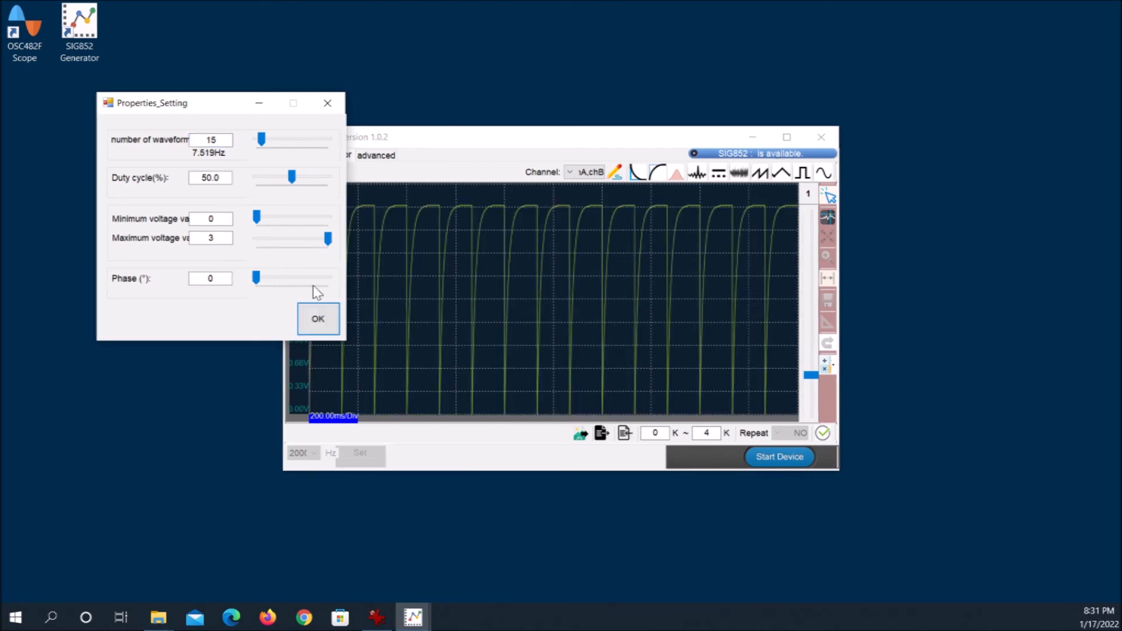
pyautogui.click(326, 106)
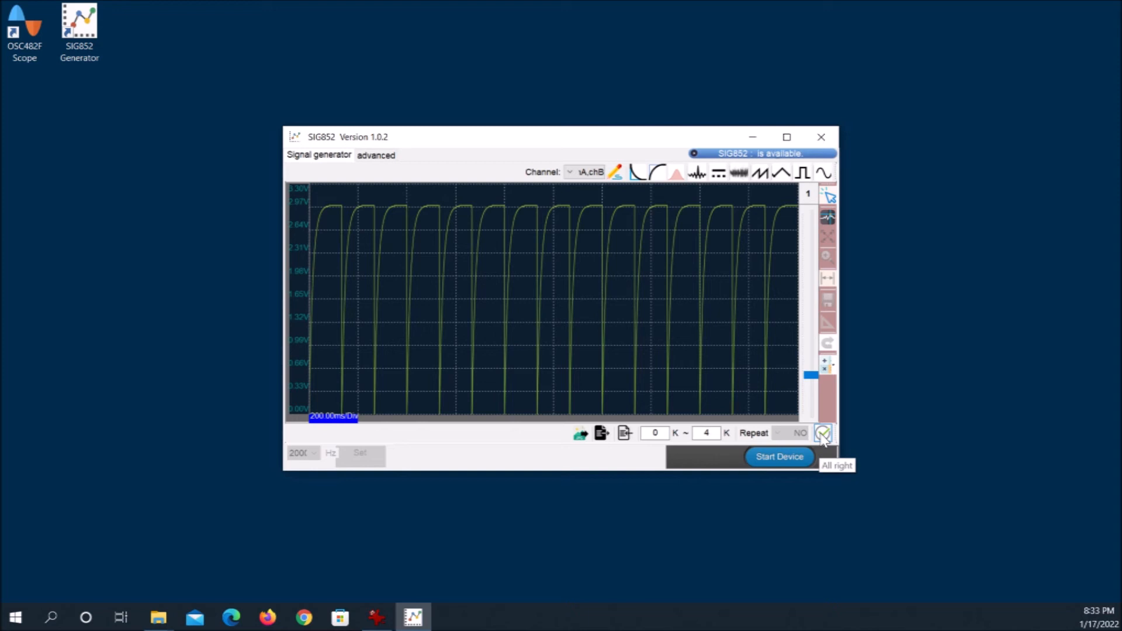
# Switch the editing channel to chB and generate a decaying exponential waveform with the number of waveforms set to 5
pyautogui.click(587, 172)
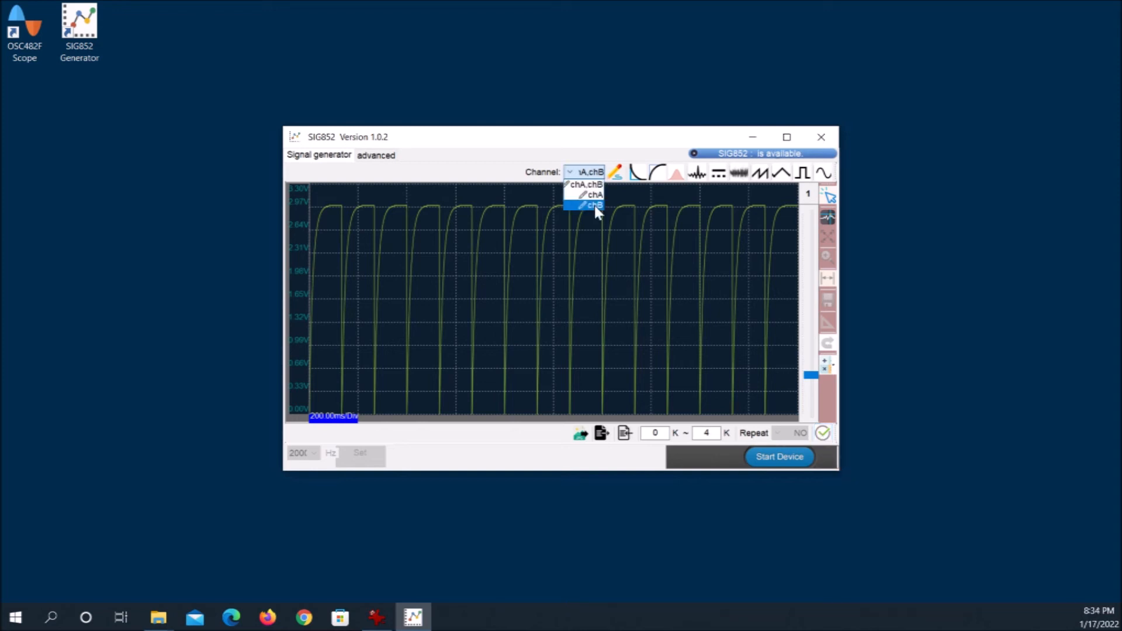
pyautogui.click(595, 205)
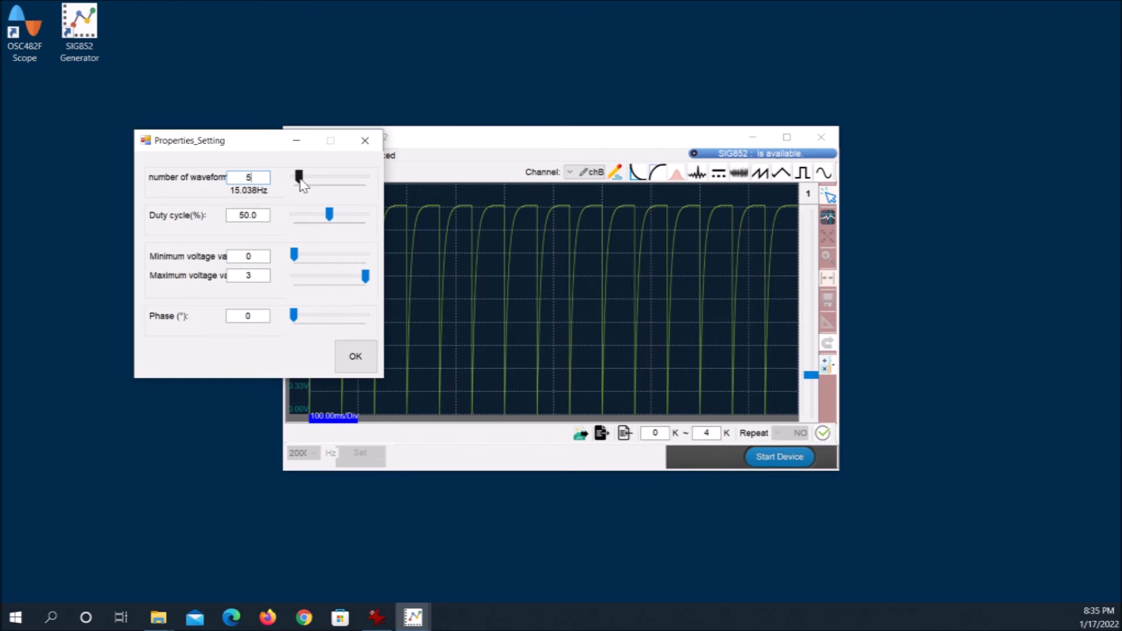
pyautogui.click(358, 361)
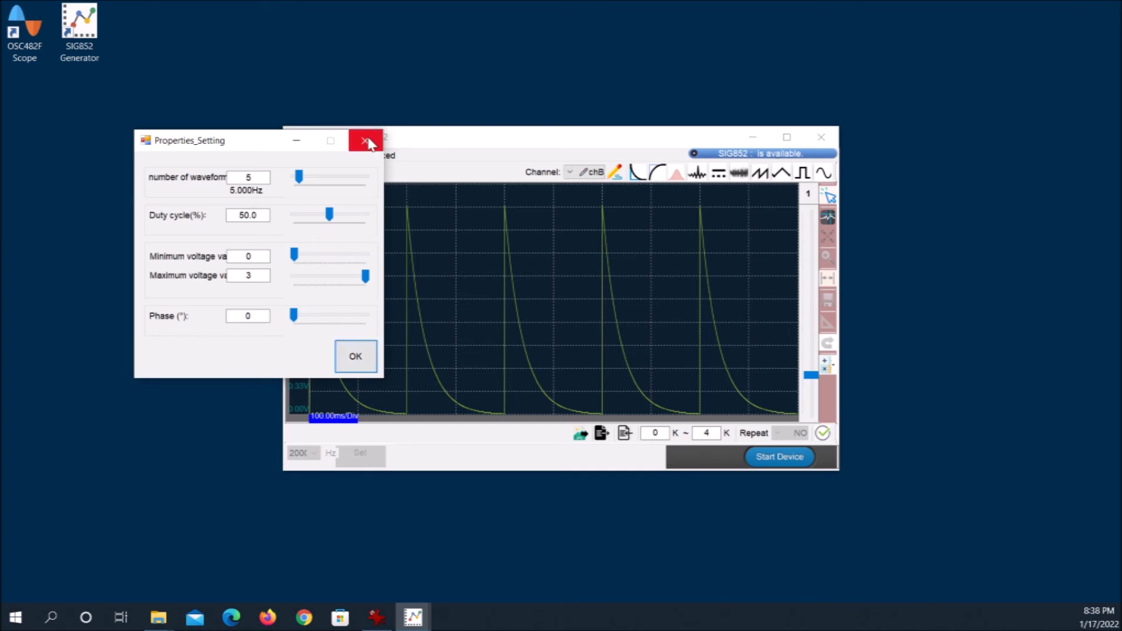
pyautogui.click(366, 141)
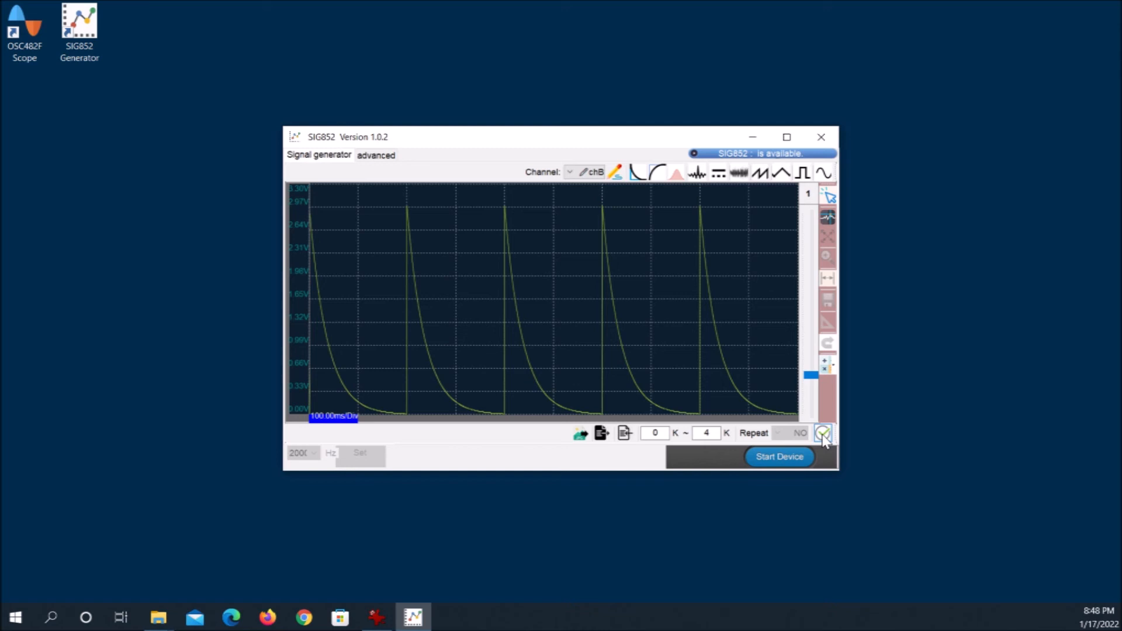
# Start the generator device in the advanced view, download the two exponential waveforms to it, and loop the output
pyautogui.click(378, 155)
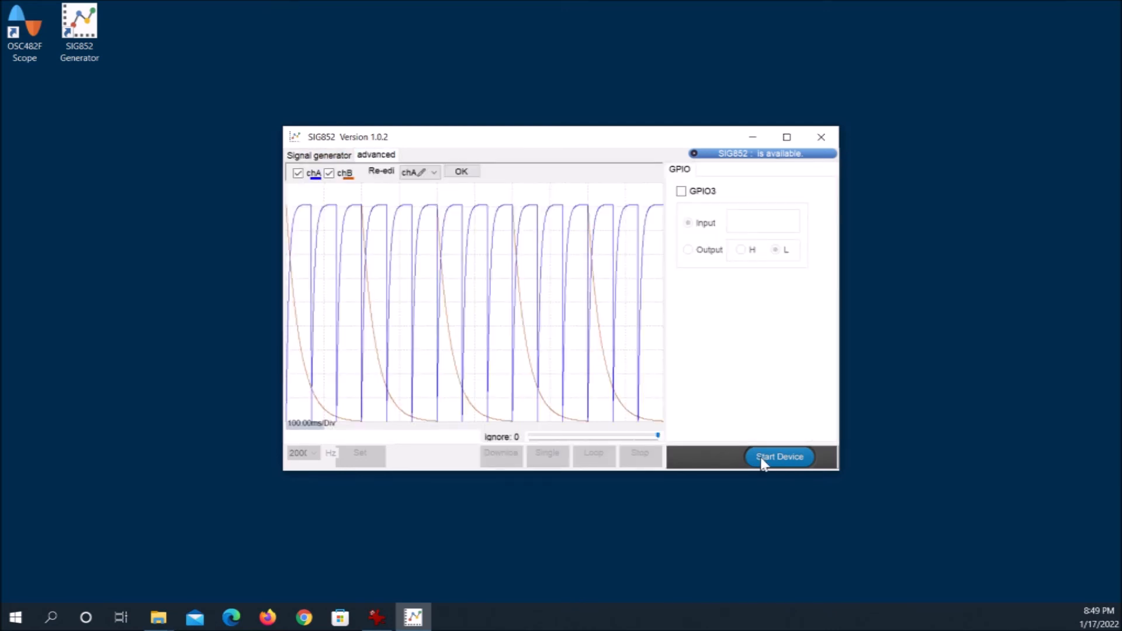
pyautogui.click(763, 458)
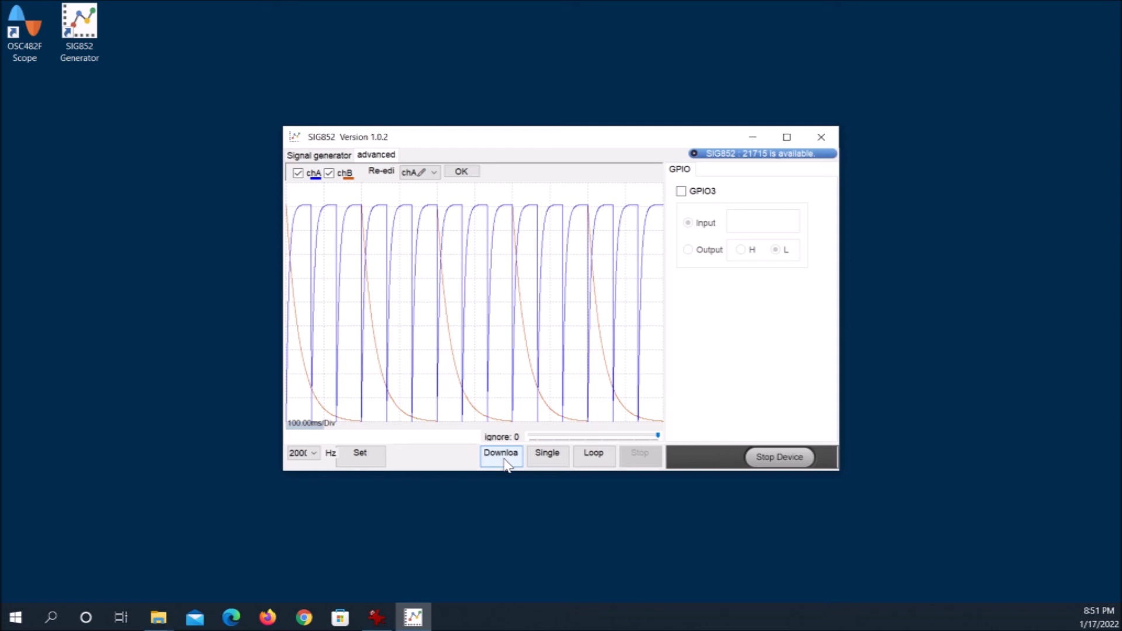
pyautogui.click(598, 460)
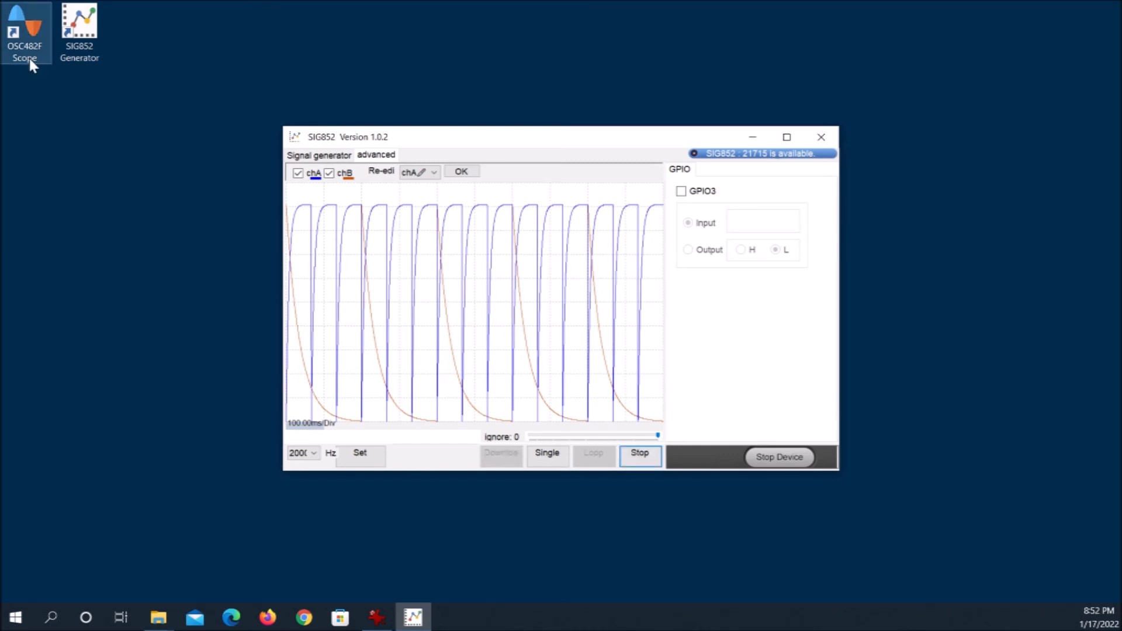
# Open the OSC482F Scope, capture the rising and decaying exponential signals, and stop the device with the cursor at the trace's start
pyautogui.doubleClick(29, 59)
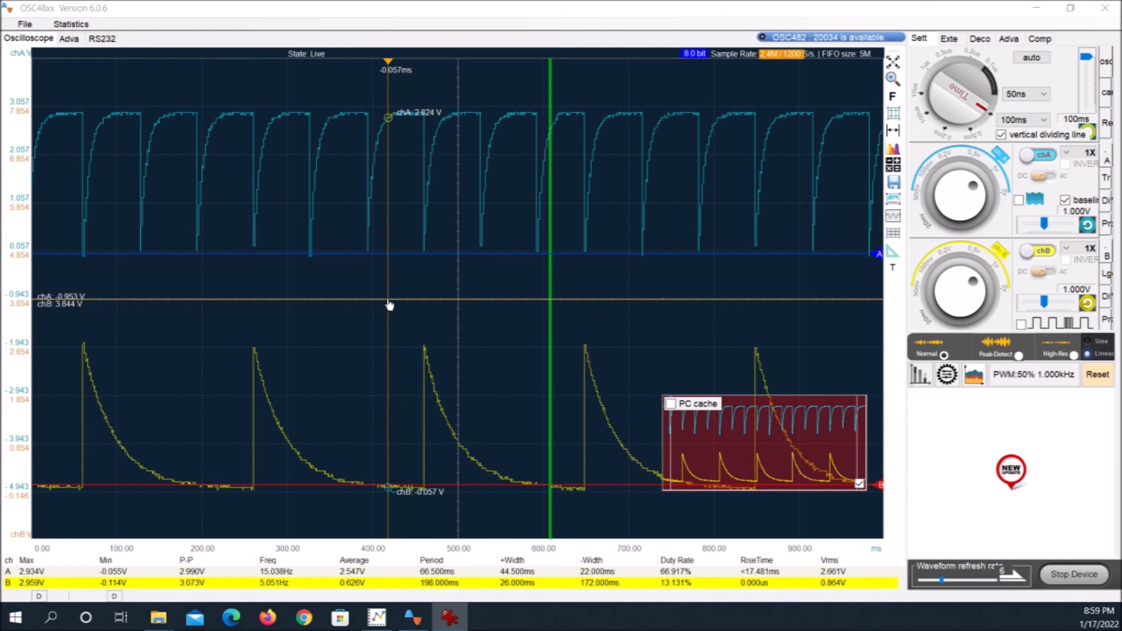
pyautogui.moveTo(389, 305); pyautogui.dragTo(122, 307)
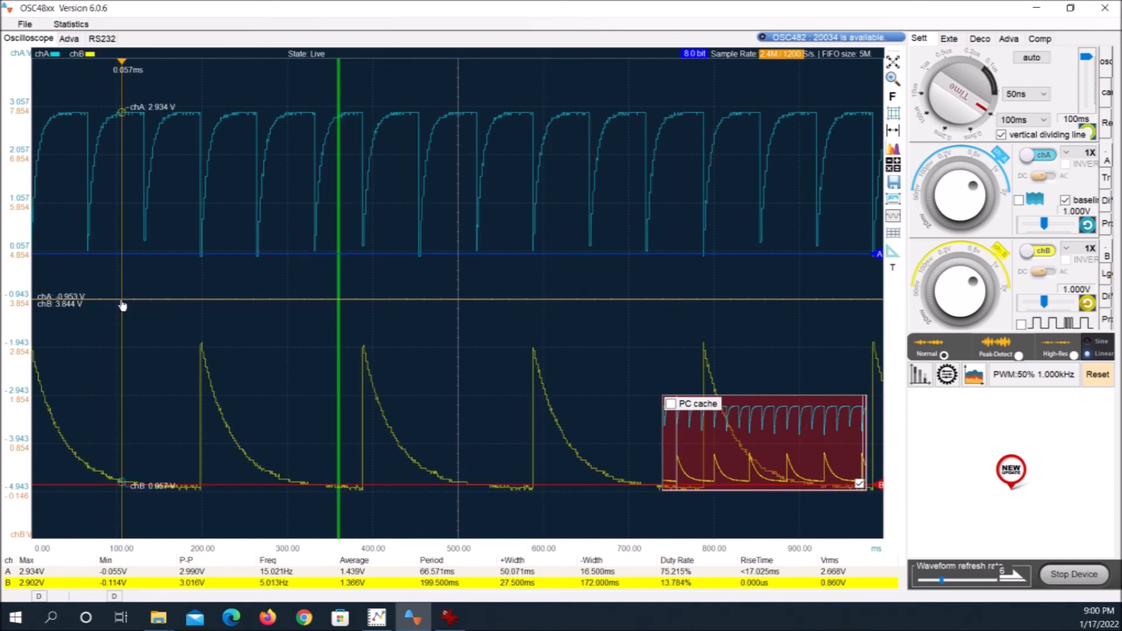
pyautogui.moveTo(123, 306); pyautogui.dragTo(32, 304)
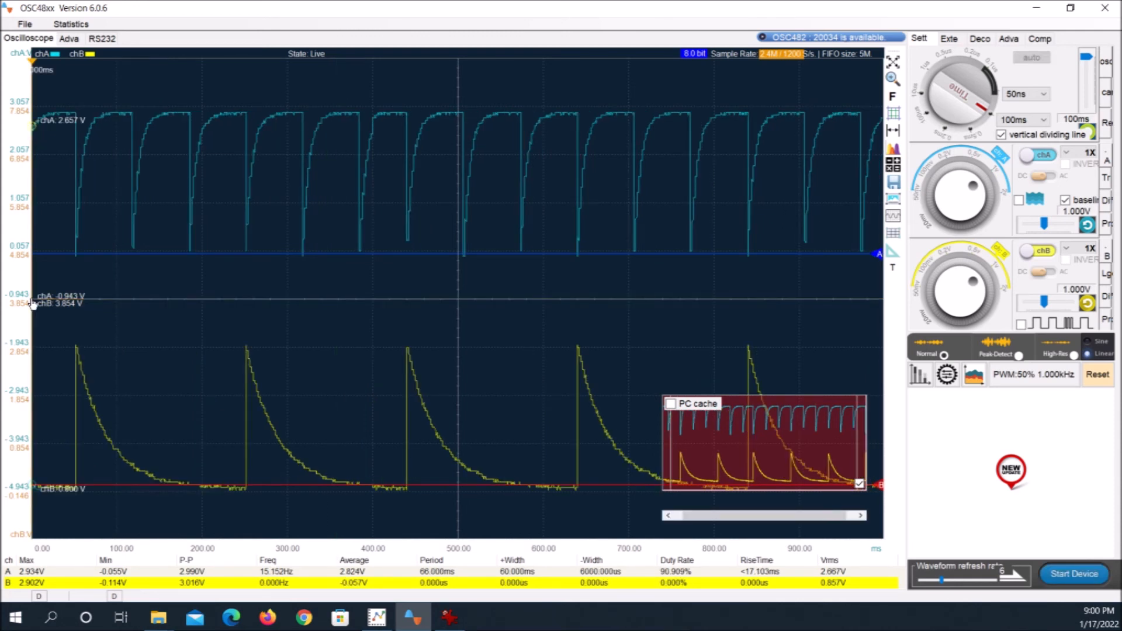
pyautogui.moveTo(32, 303); pyautogui.dragTo(36, 303)
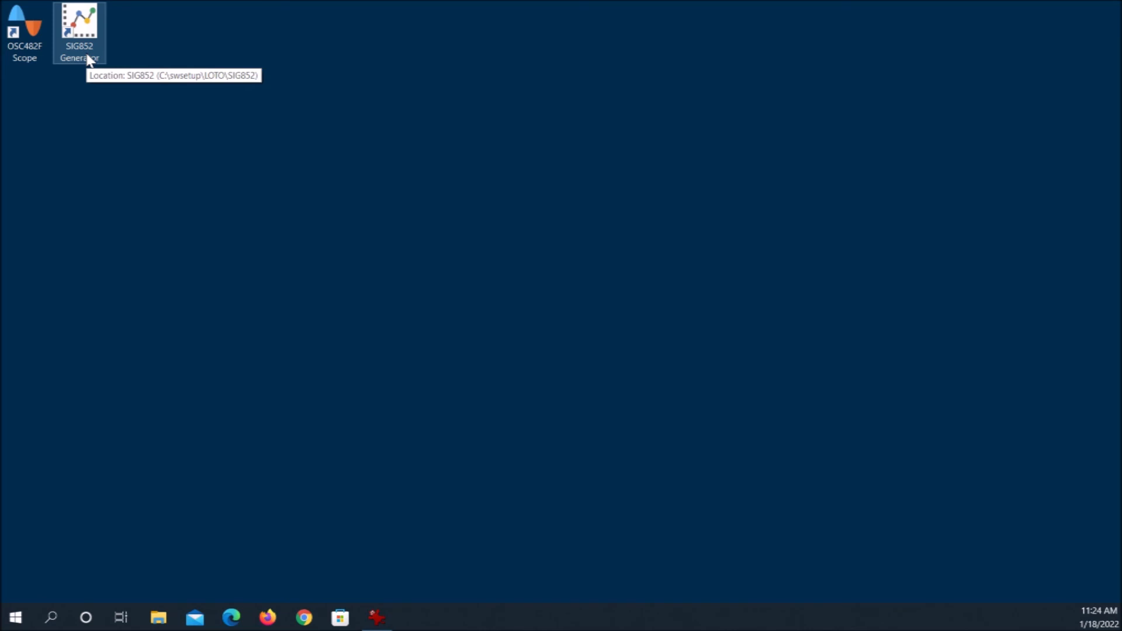
# Open the SIG852 Generator, hand-draw one wide pulse between about 0.75 V and 2.3 V on chA, and confirm it
pyautogui.doubleClick(79, 36)
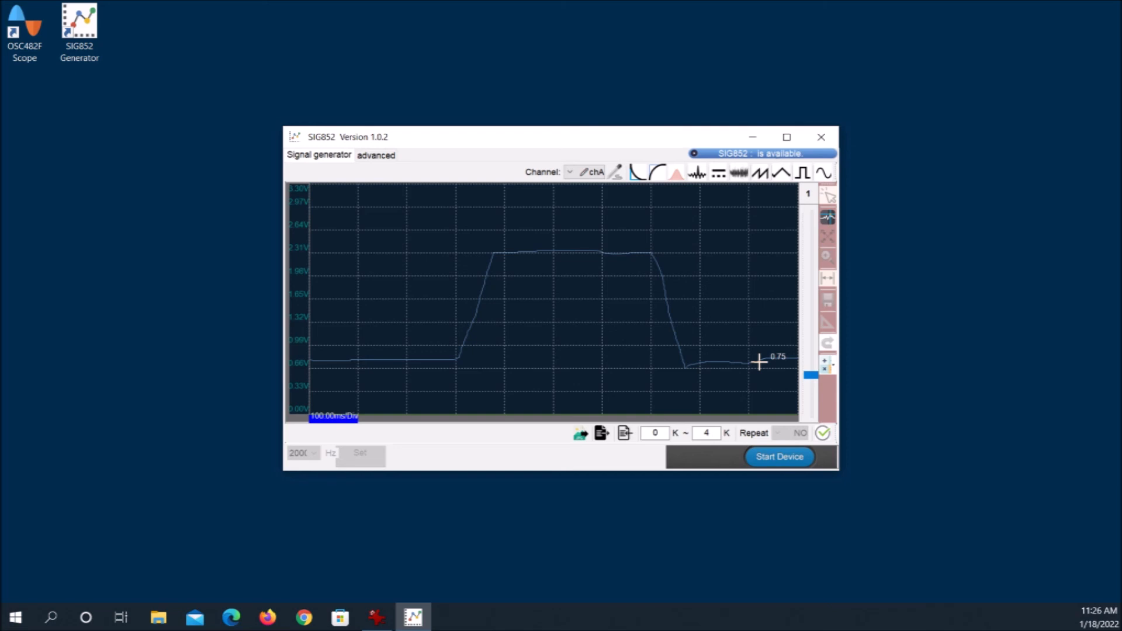
pyautogui.click(823, 434)
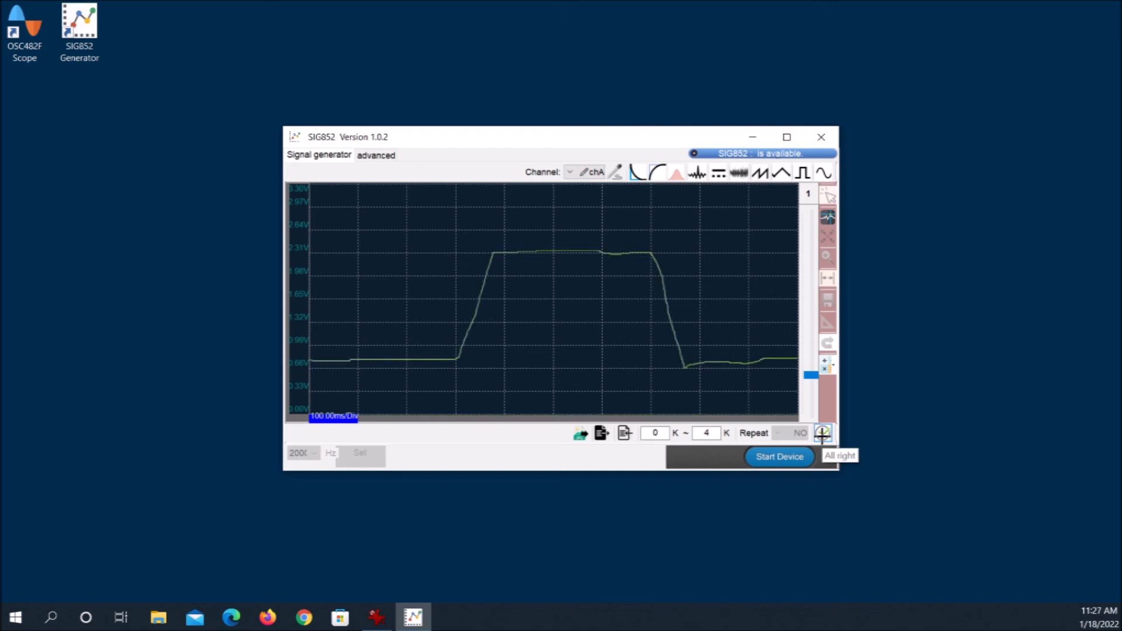
# Switch the editing channel to chB, hand-draw two narrow pulses up to about 2.3 V, and confirm them
pyautogui.click(570, 172)
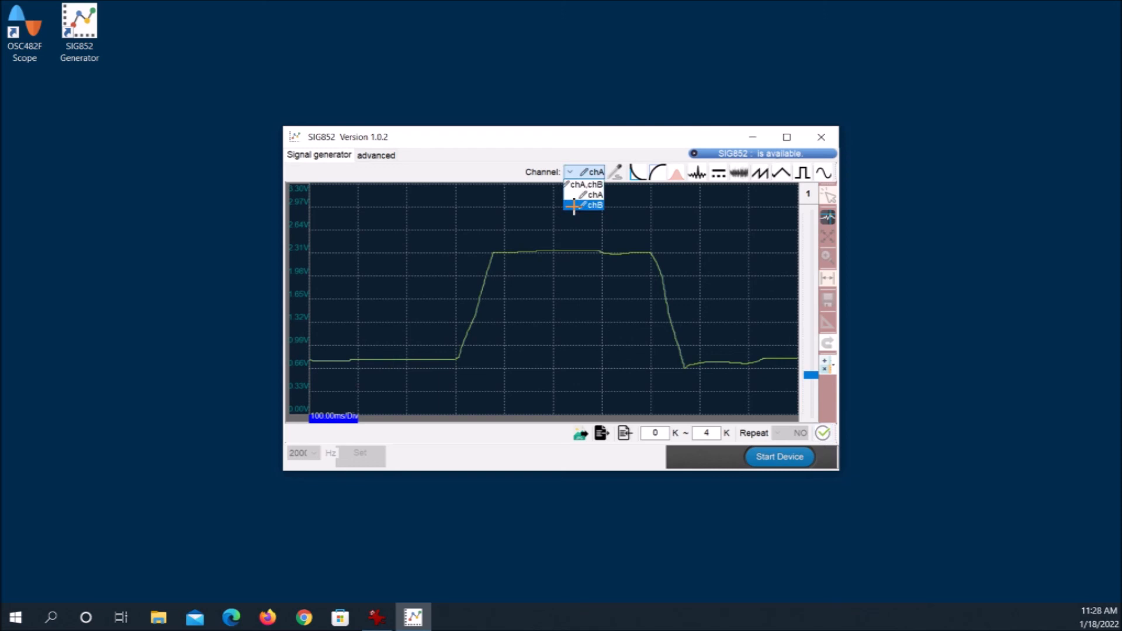
pyautogui.click(574, 205)
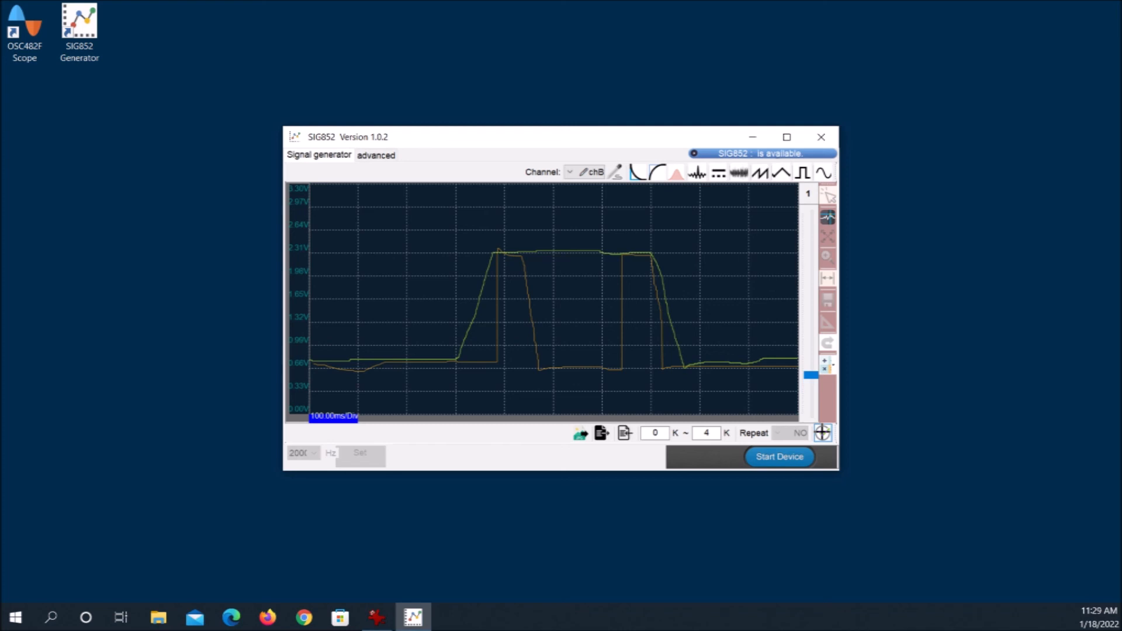
pyautogui.click(823, 432)
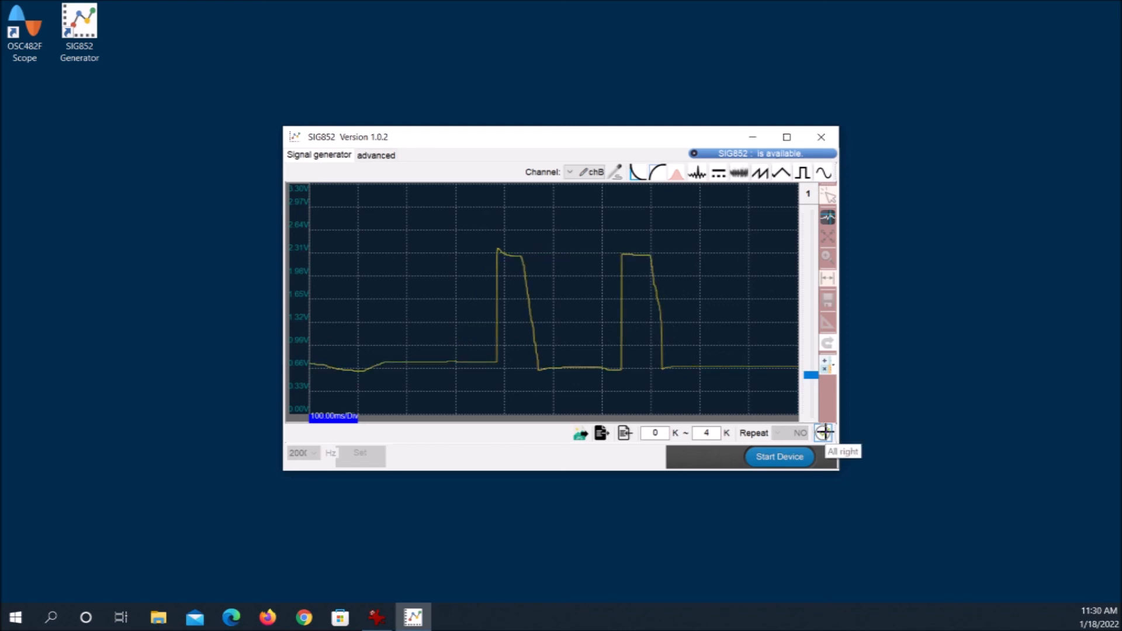
# Start the generator device in the advanced view, download the hand-drawn waveforms to it, and loop the output
pyautogui.click(376, 155)
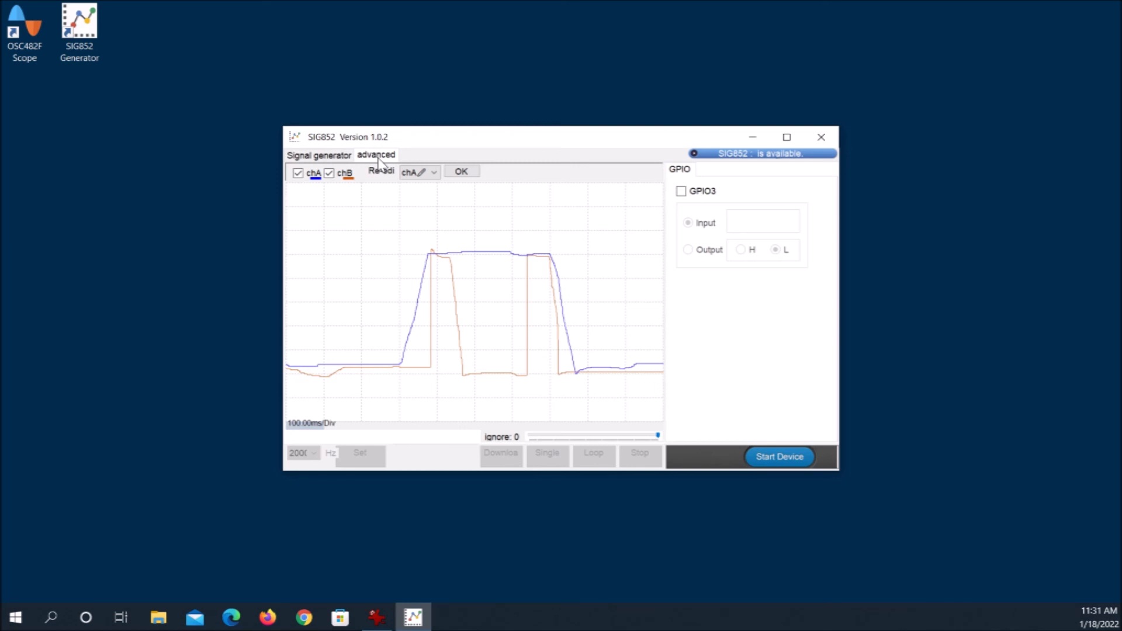
pyautogui.click(774, 462)
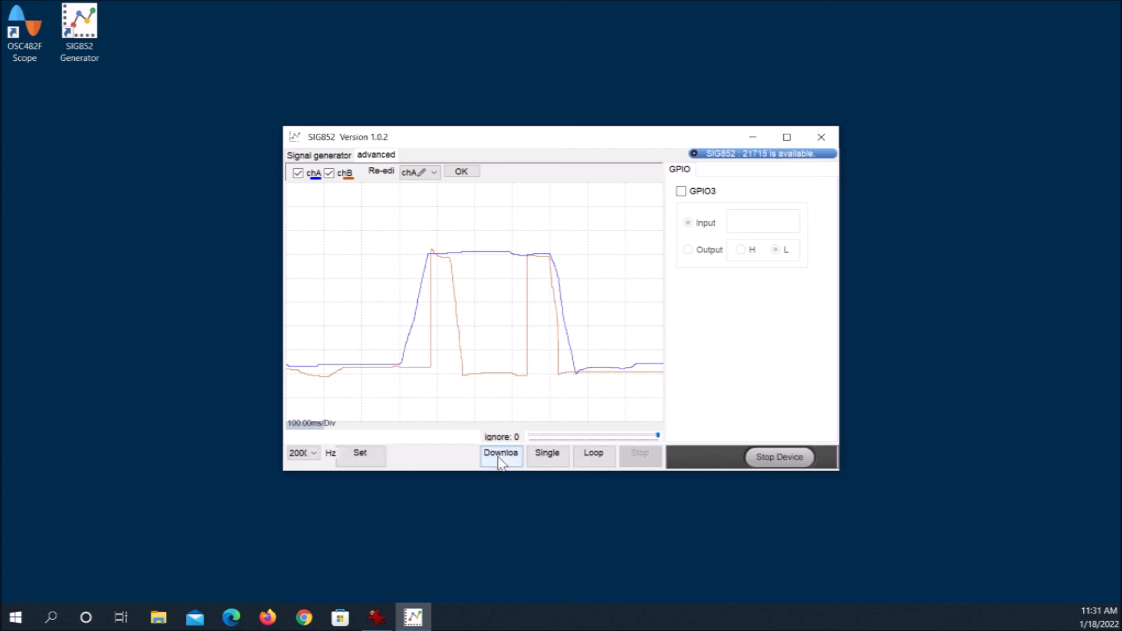
pyautogui.click(498, 461)
pyautogui.click(598, 454)
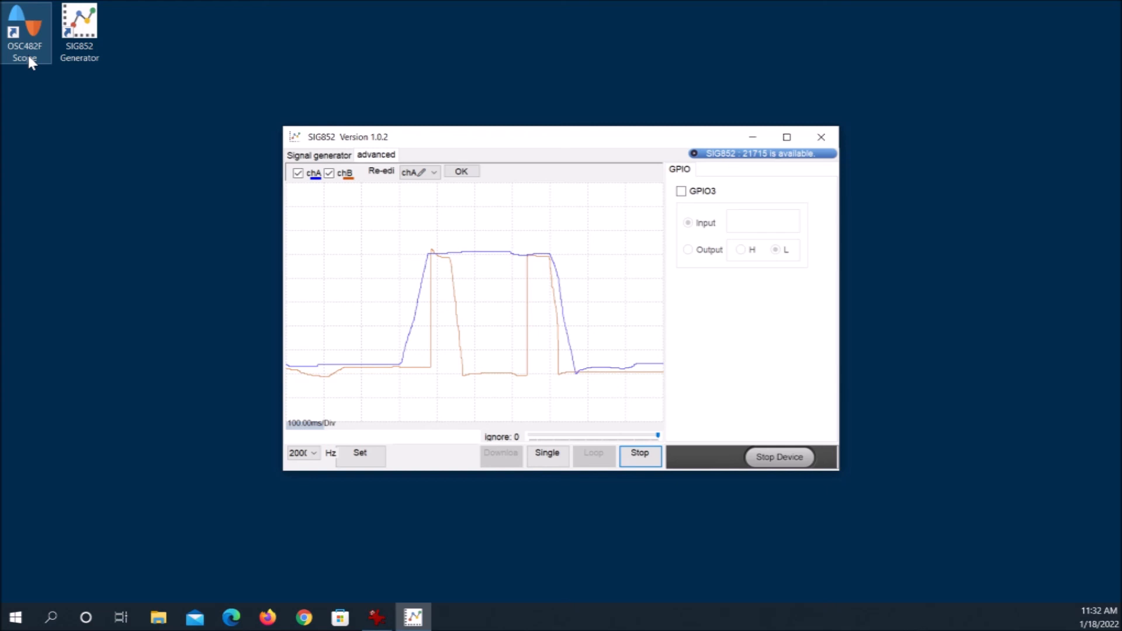
# Open the OSC482F Scope, capture the hand-drawn pulse signals at 0.5 s and 0.500 V per division, and stop the device
pyautogui.doubleClick(27, 41)
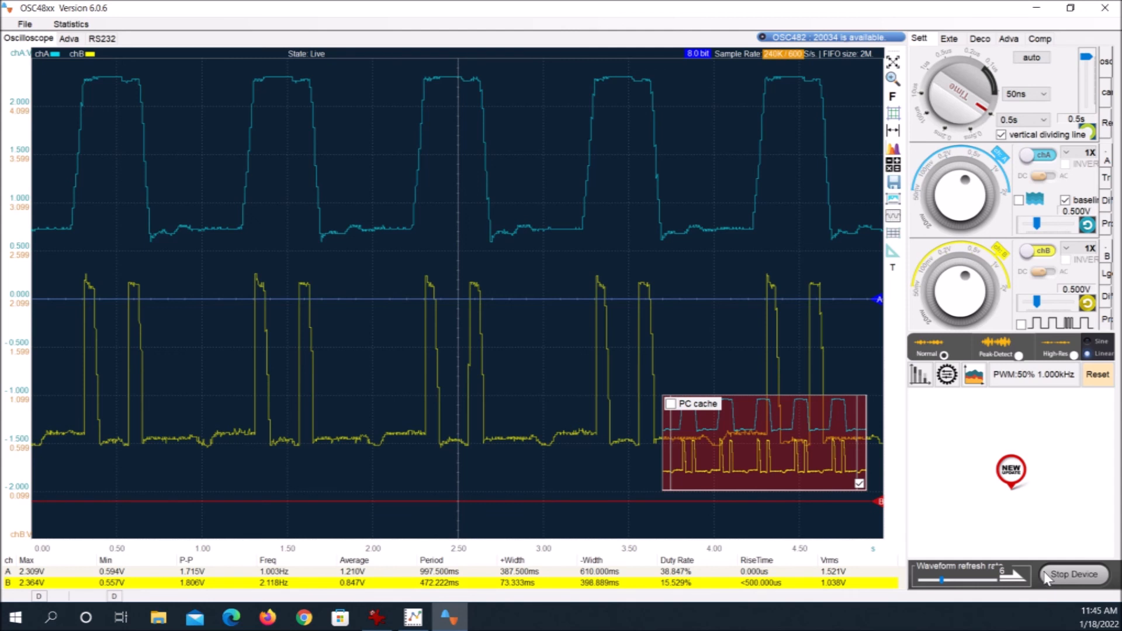
pyautogui.click(1072, 575)
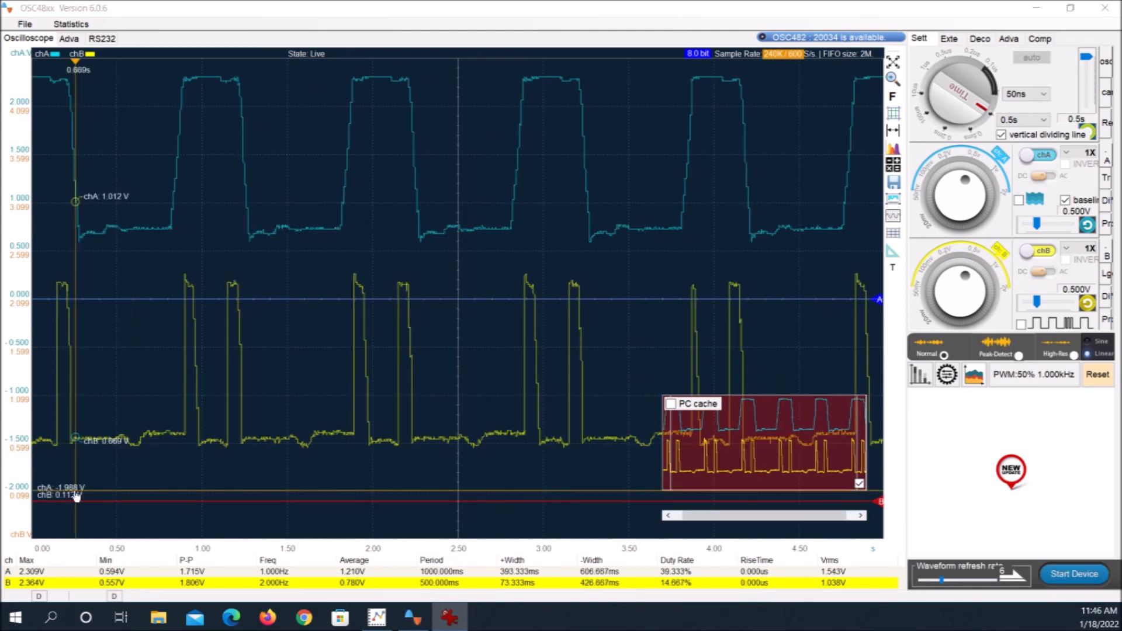
pyautogui.click(39, 497)
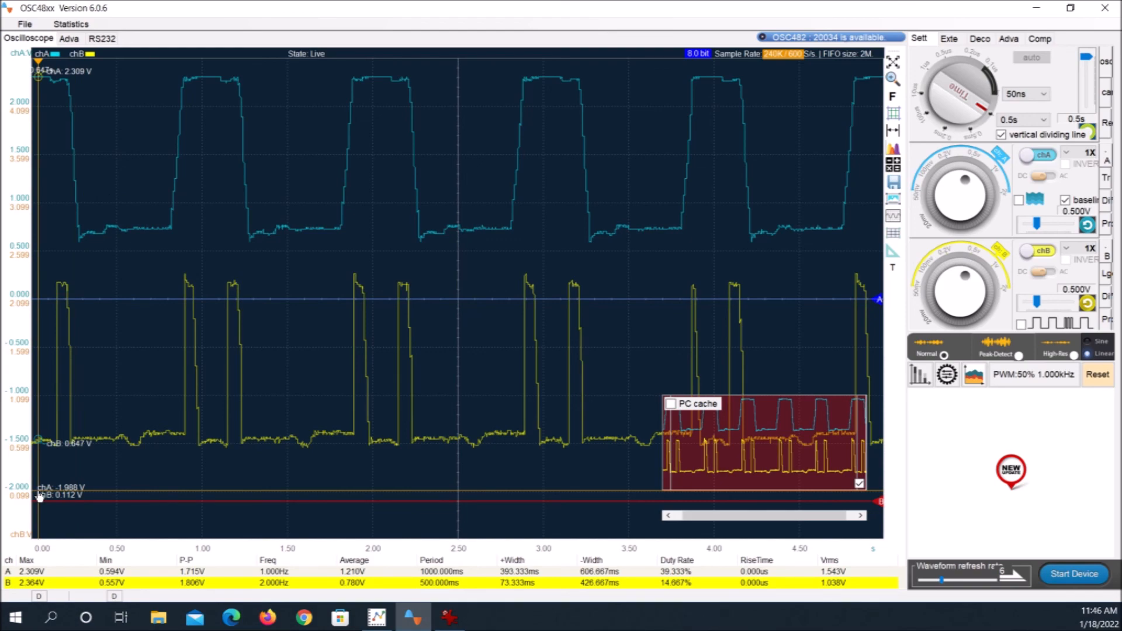